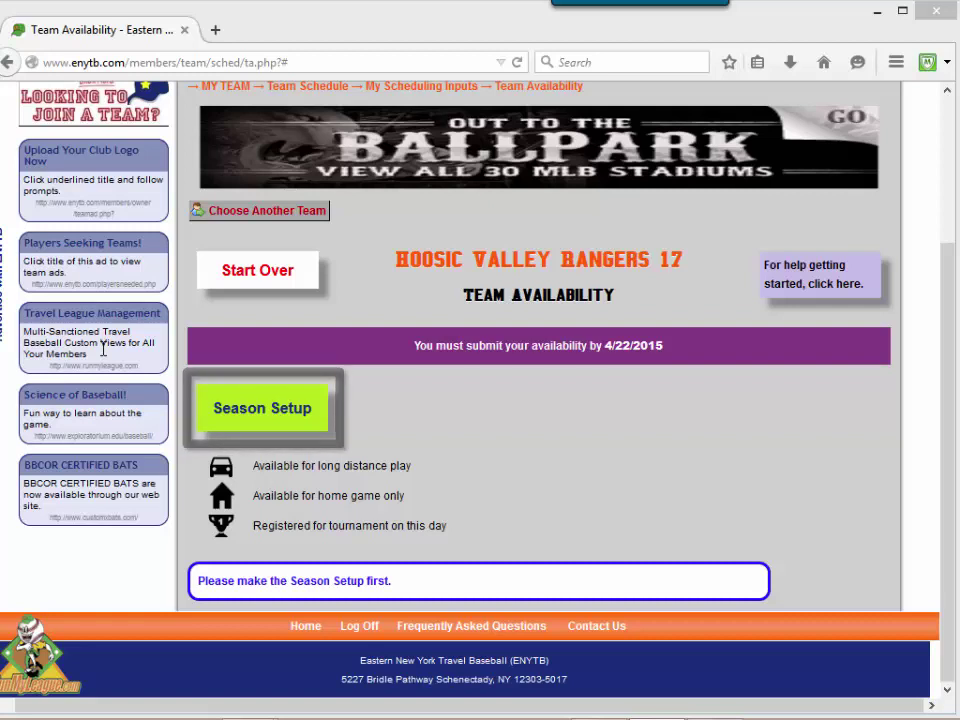
Open the Season Setup and set Start Play to 04/11/2015 and End Play to 07/31/2015
{"action": "left_click", "coordinate": [238, 416]}
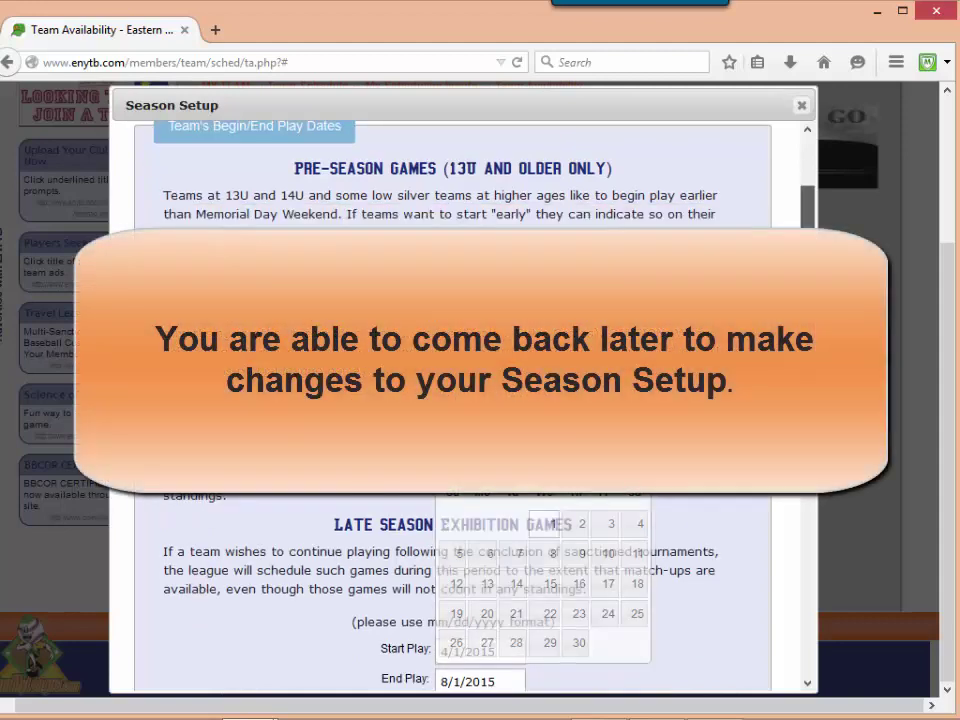
{"action": "left_click_drag", "start_coordinate": [807, 215], "coordinate": [805, 530]}
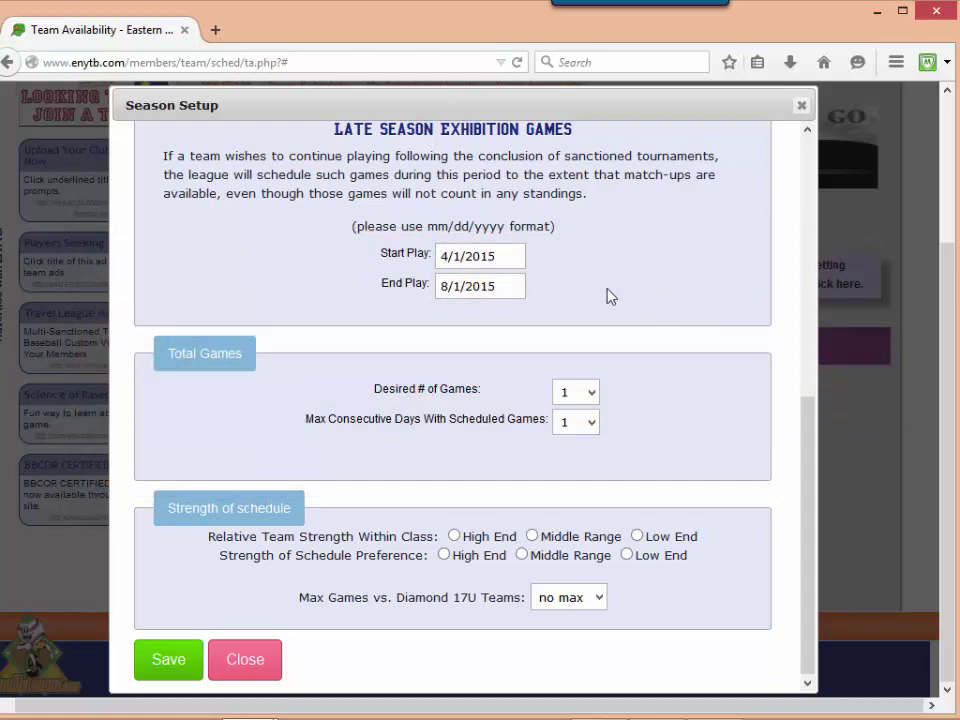
{"action": "left_click", "coordinate": [503, 255]}
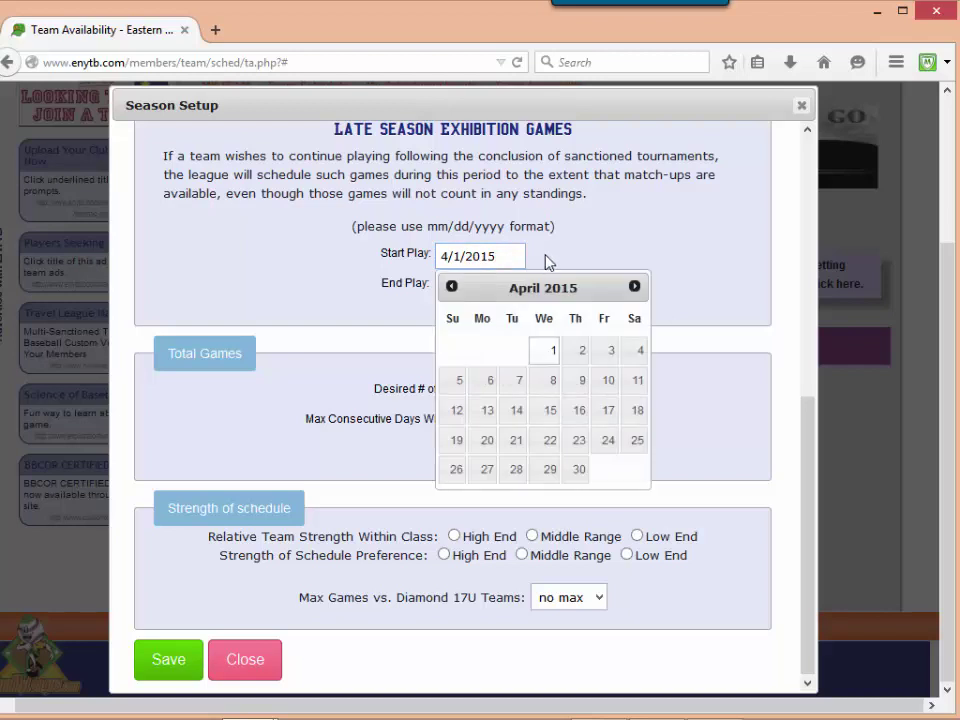
{"action": "left_click", "coordinate": [638, 382]}
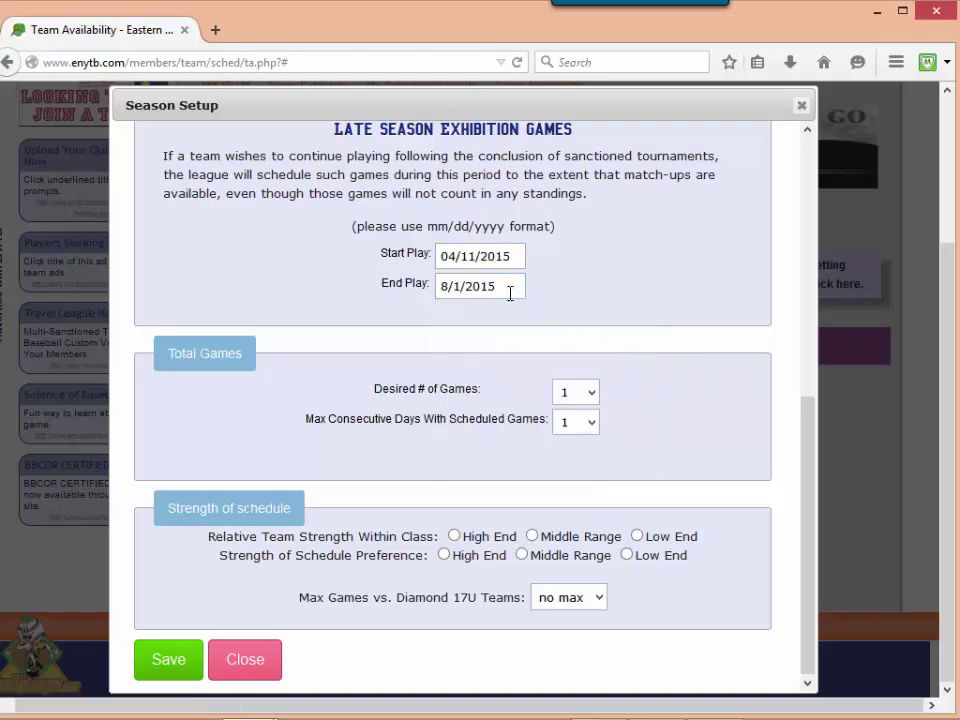
{"action": "left_click", "coordinate": [508, 287]}
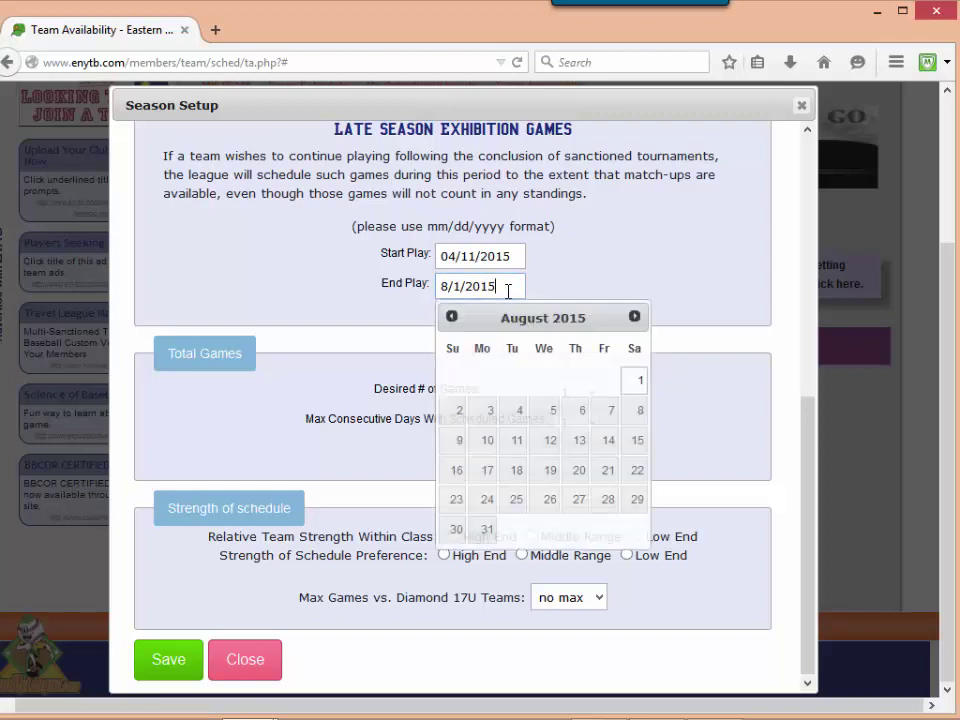
{"action": "left_click", "coordinate": [452, 318]}
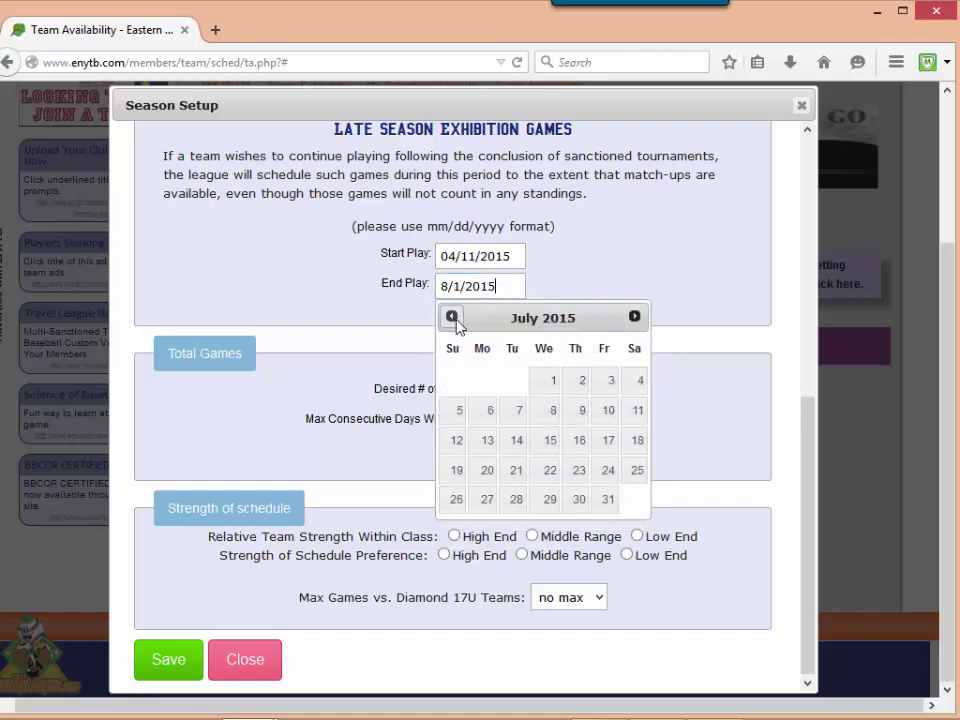
{"action": "left_click", "coordinate": [602, 508]}
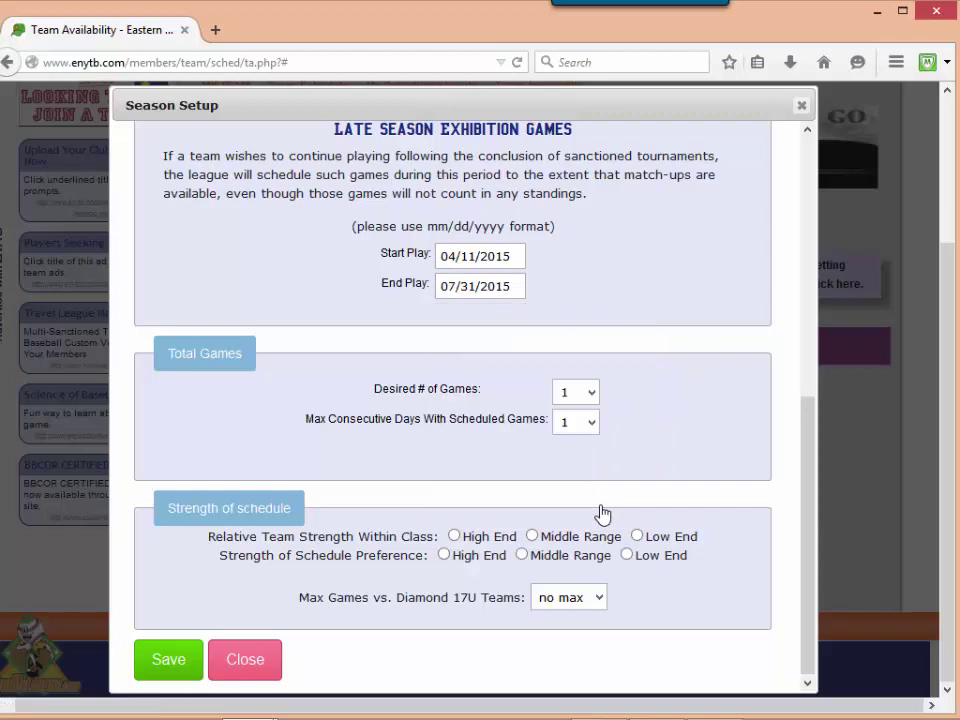
Set the desired number of games to 18 and the maximum consecutive days with scheduled games to 3
{"action": "left_click", "coordinate": [591, 395]}
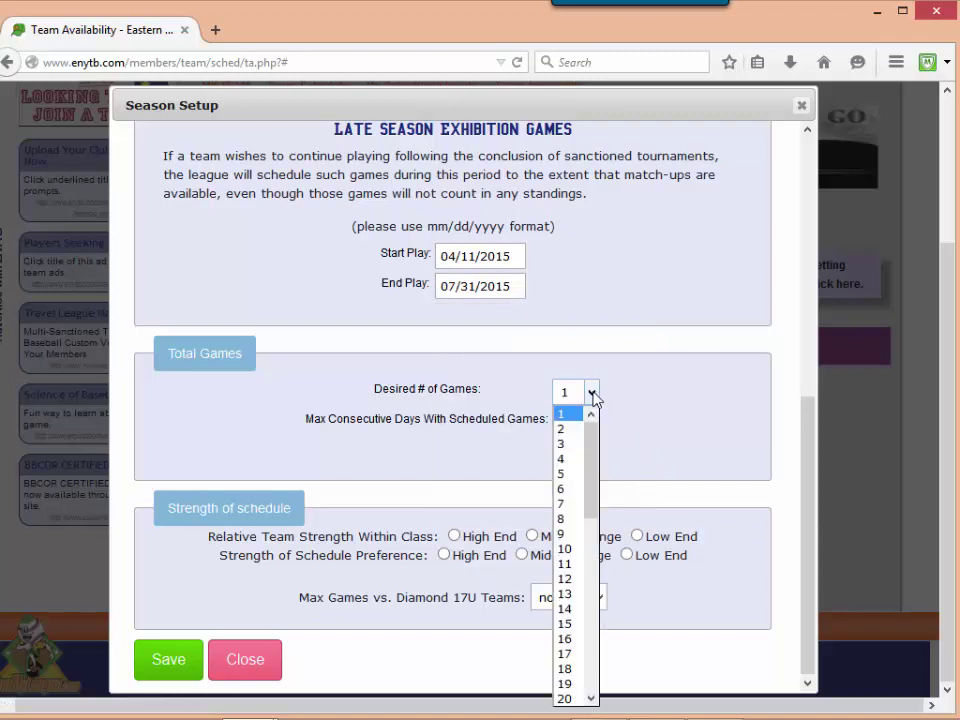
{"action": "left_click_drag", "start_coordinate": [594, 439], "coordinate": [597, 480]}
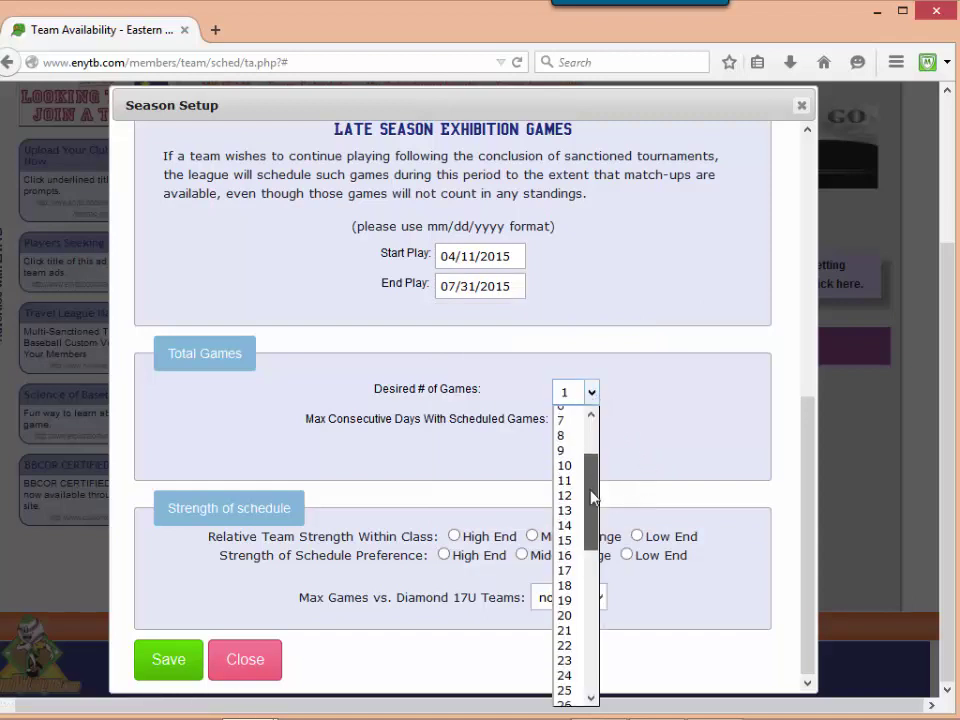
{"action": "left_click", "coordinate": [567, 588]}
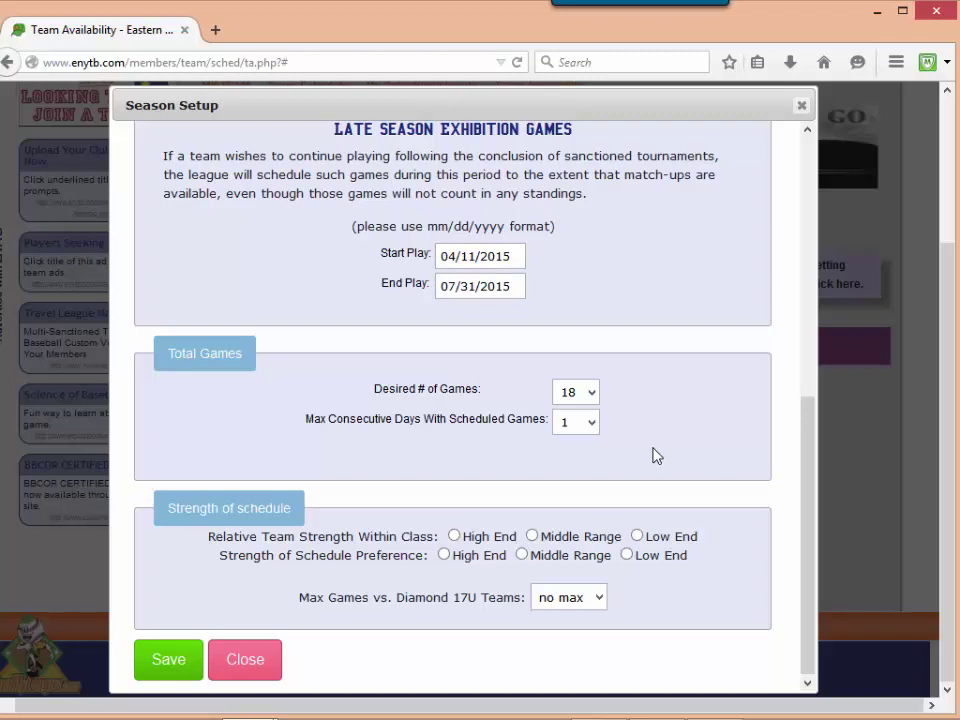
{"action": "left_click", "coordinate": [591, 423]}
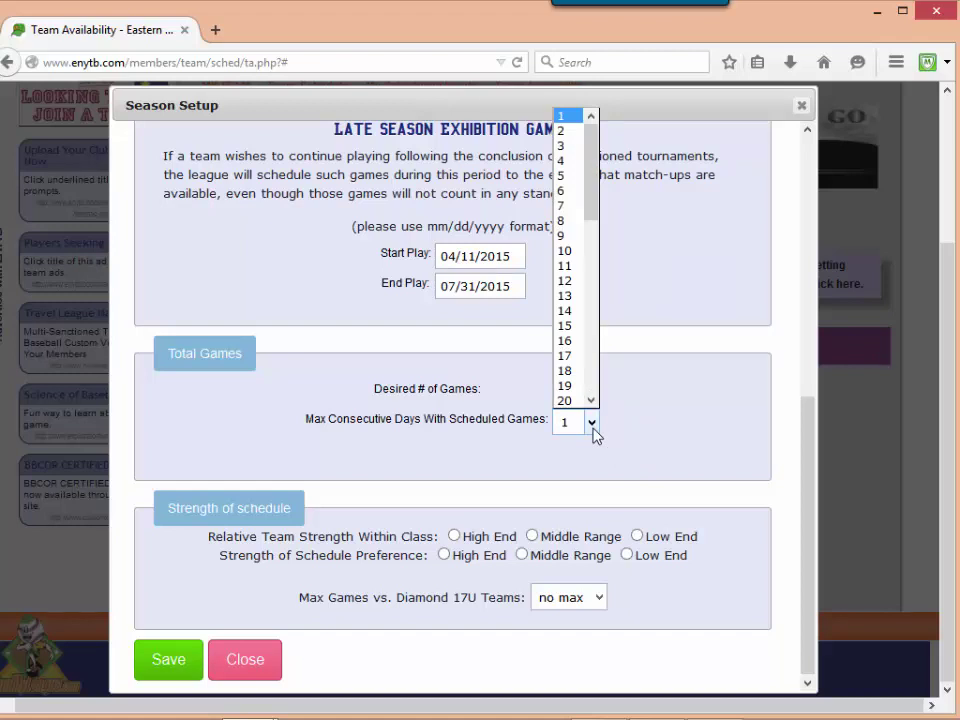
{"action": "left_click", "coordinate": [571, 153]}
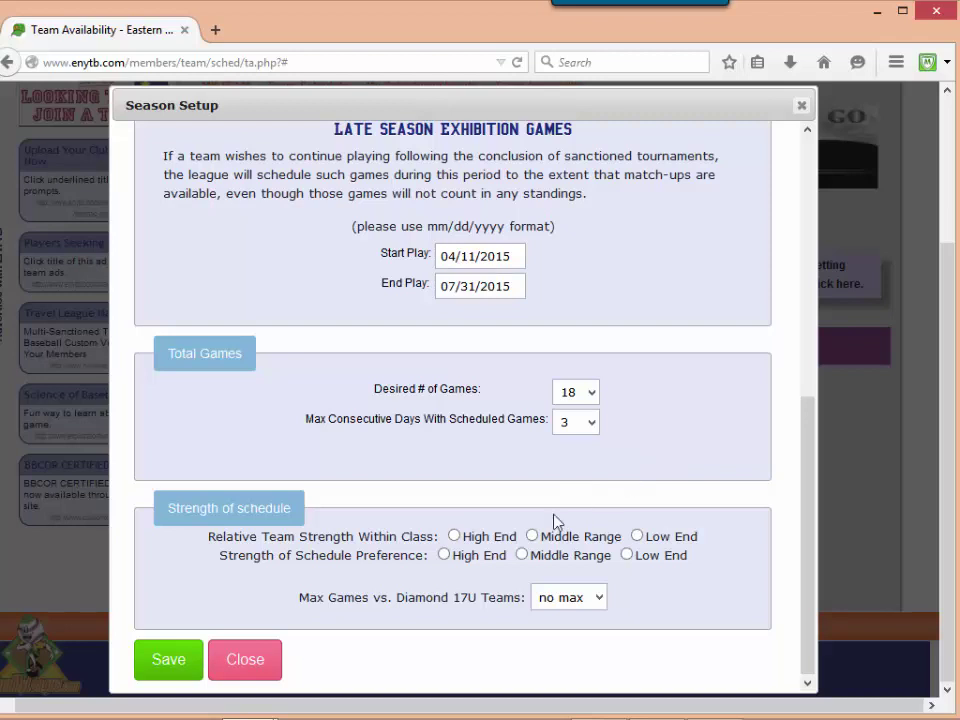
Set relative team strength to Middle Range, schedule preference to High End and max games vs. Diamond 17U teams to 9, and save the season setup
{"action": "left_click", "coordinate": [532, 536]}
{"action": "left_click", "coordinate": [443, 556]}
{"action": "left_click", "coordinate": [598, 598]}
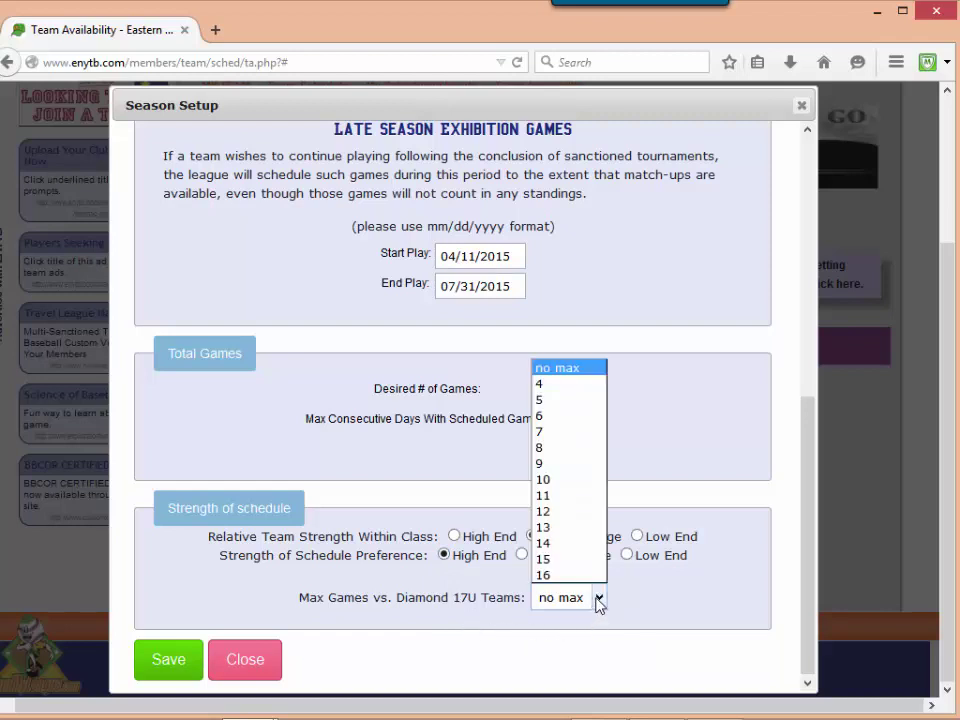
{"action": "left_click", "coordinate": [576, 474]}
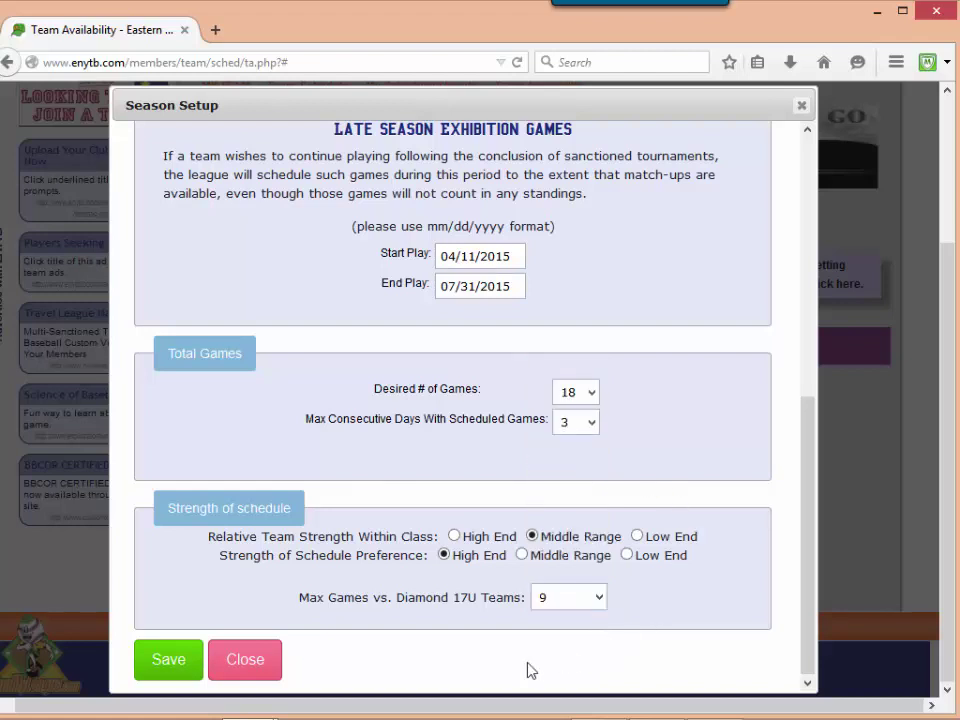
{"action": "left_click", "coordinate": [166, 664]}
{"action": "left_click", "coordinate": [564, 358]}
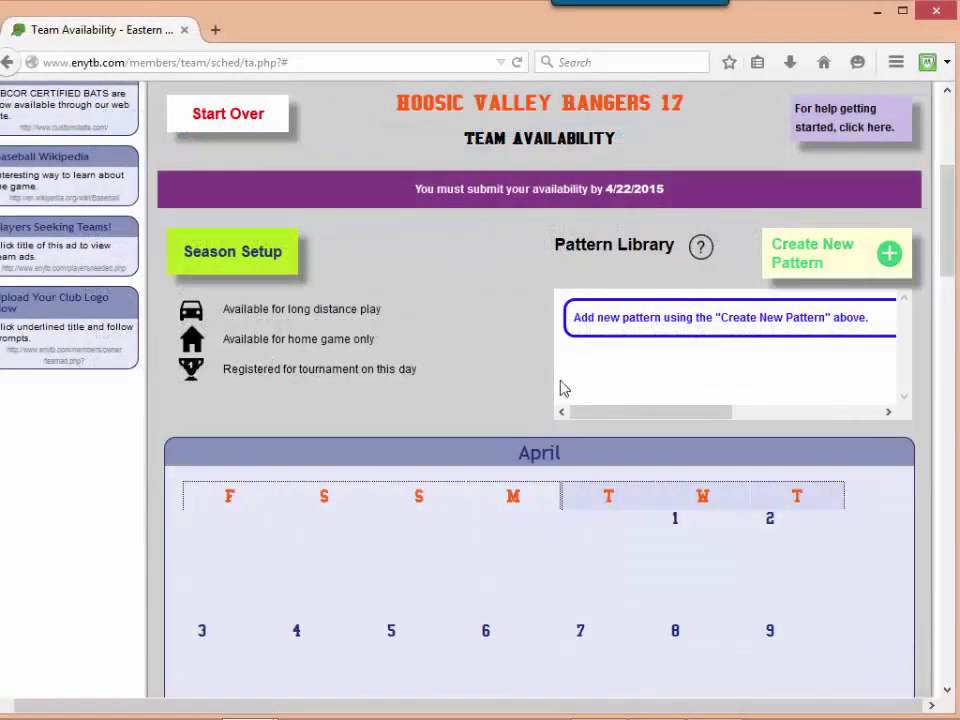
Create a new availability pattern named Default
{"action": "left_click", "coordinate": [803, 265]}
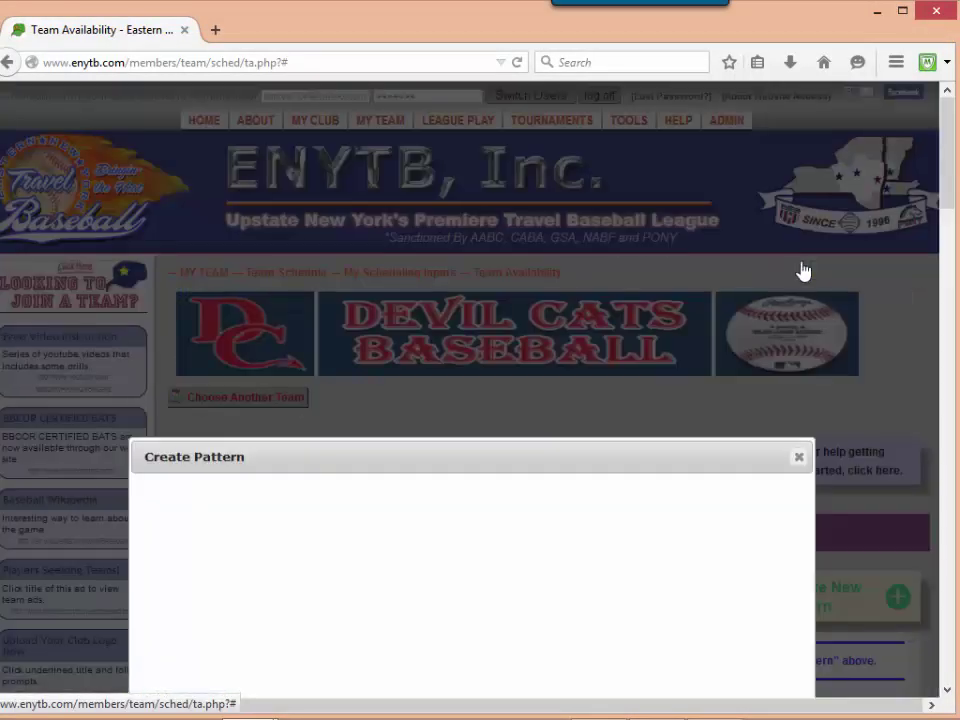
{"action": "left_click", "coordinate": [358, 159]}
{"action": "type", "text": "Def"}
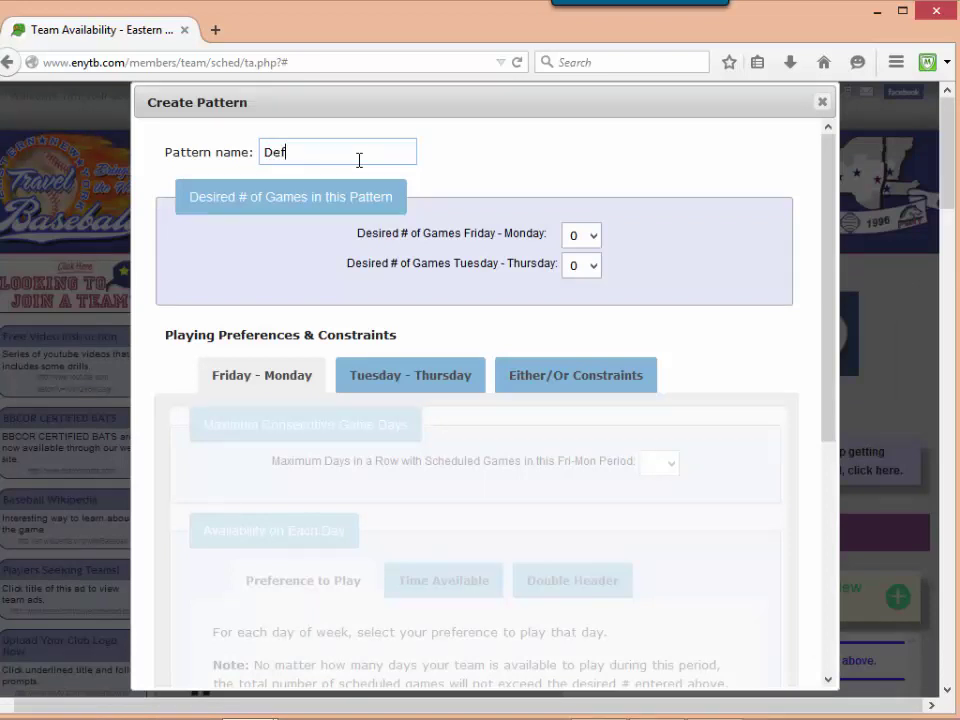
{"action": "type", "text": "ault"}
Set the pattern's desired Friday - Monday games to 2 and the maximum days in a row for that period to 2
{"action": "left_click", "coordinate": [593, 238]}
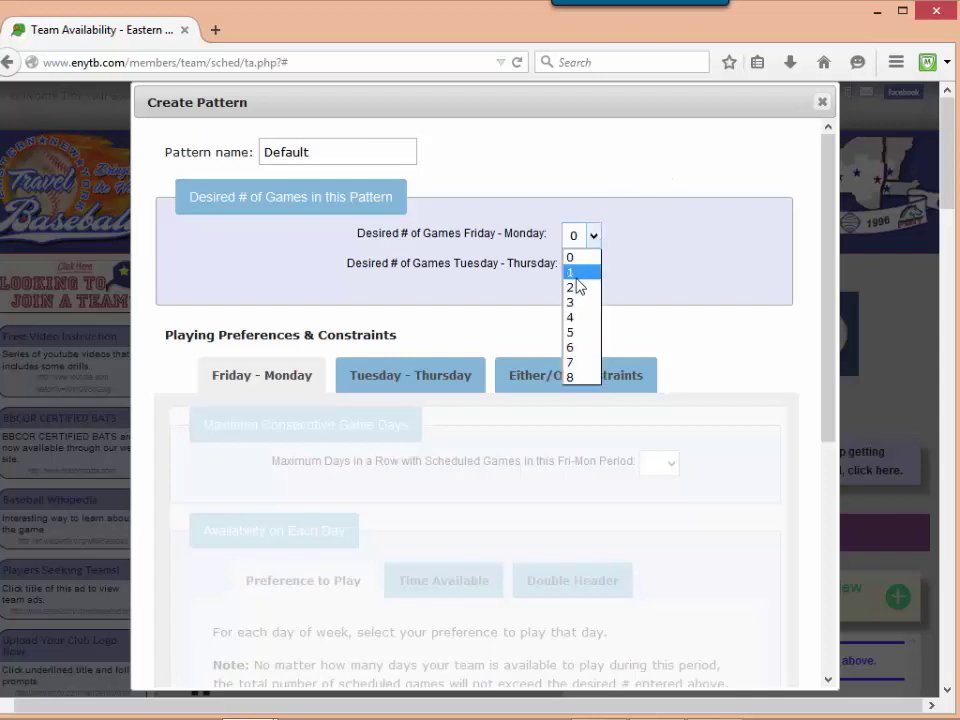
{"action": "left_click", "coordinate": [575, 288]}
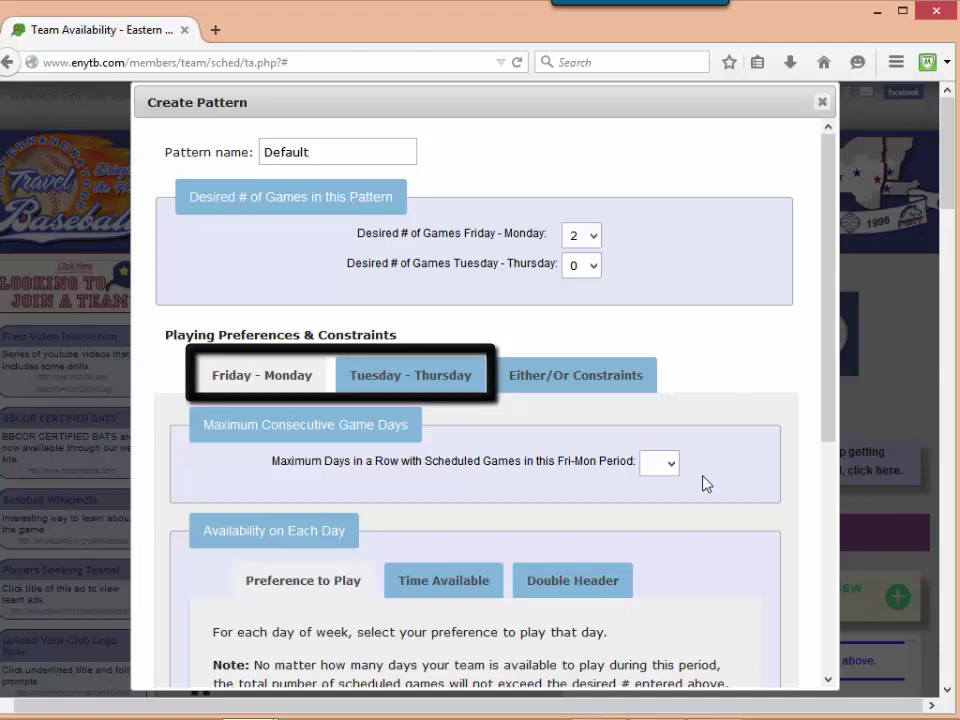
{"action": "left_click", "coordinate": [672, 470]}
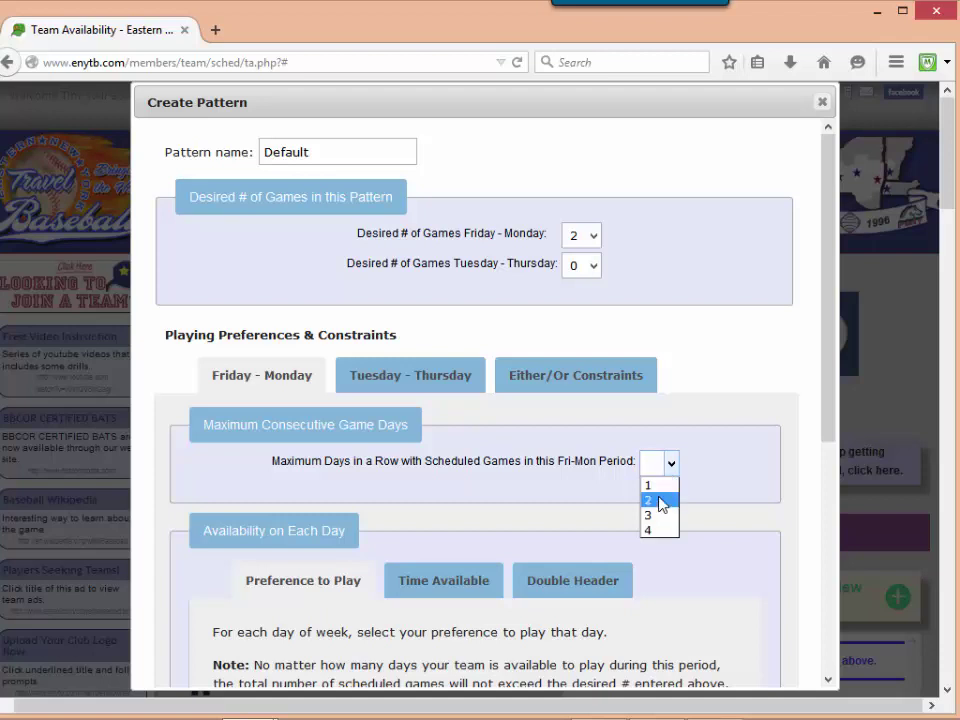
{"action": "left_click", "coordinate": [660, 502]}
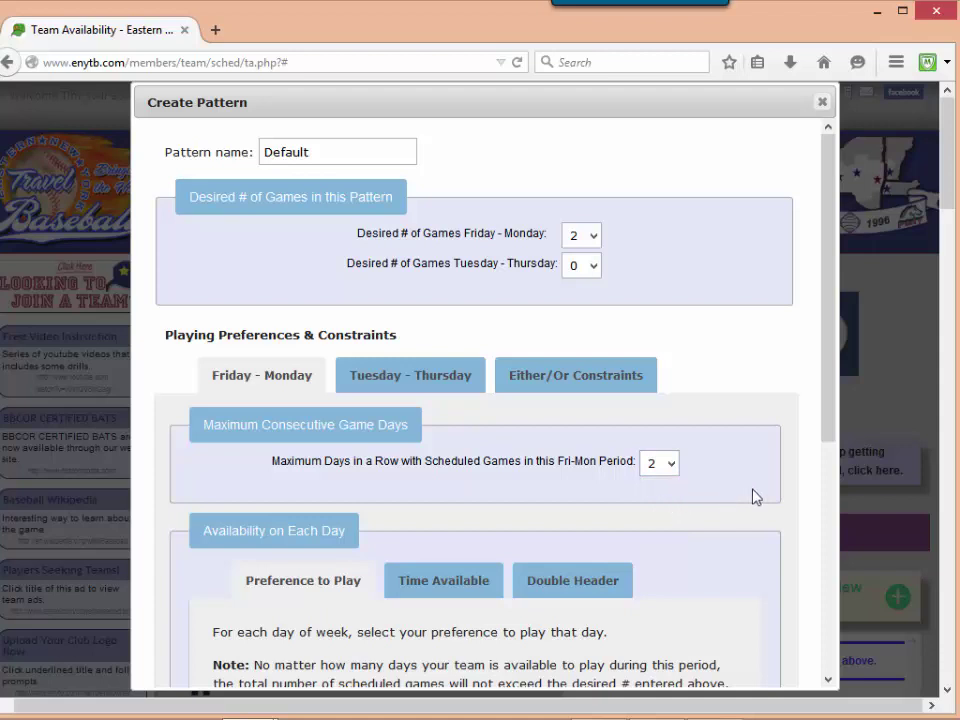
Rank the play preferences: Friday as Can Play (P2), Saturday and Sunday as Good Day to Play (P1), and Monday as Cannot Play (NO)
{"action": "left_click_drag", "start_coordinate": [831, 443], "coordinate": [829, 580]}
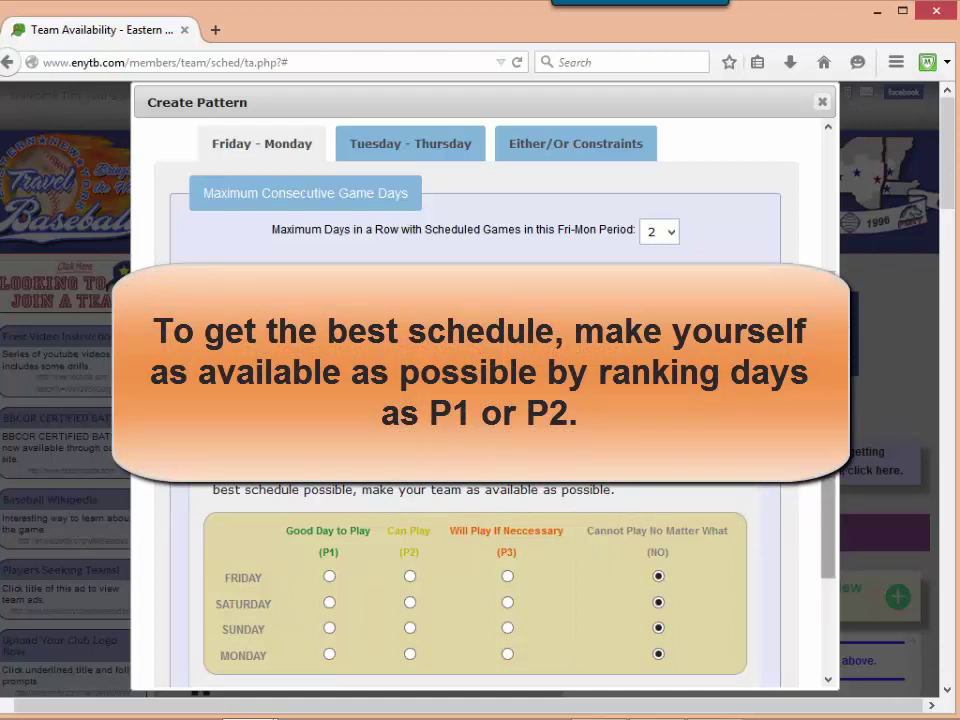
{"action": "scroll", "coordinate": [376, 505], "scroll_direction": "up", "scroll_amount": 1}
{"action": "scroll", "coordinate": [825, 325], "scroll_direction": "up", "scroll_amount": 3}
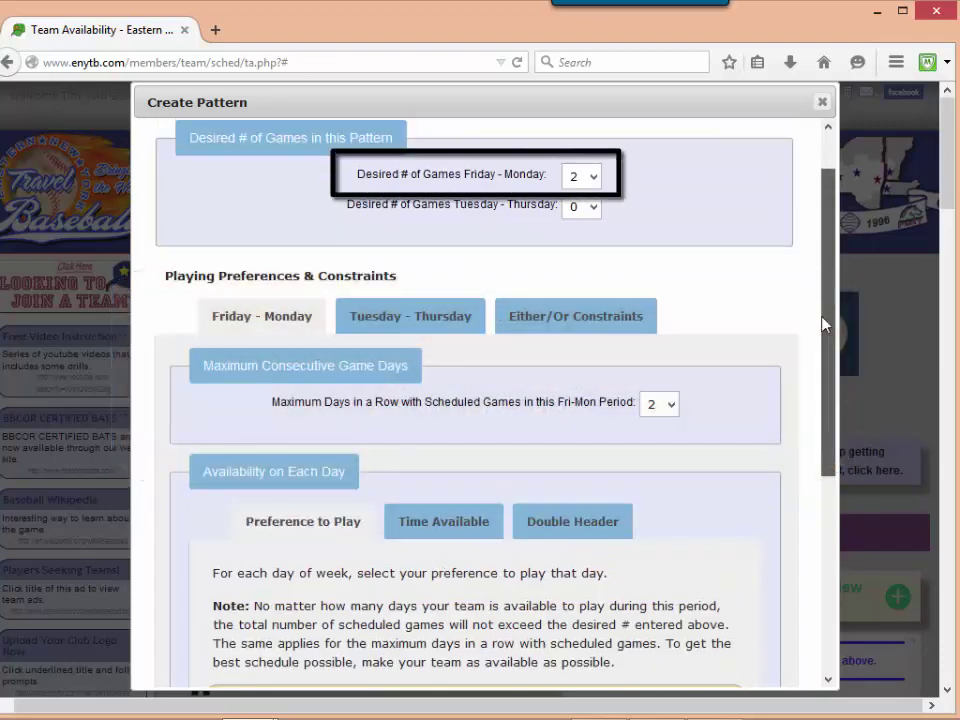
{"action": "left_click_drag", "start_coordinate": [822, 325], "coordinate": [830, 470]}
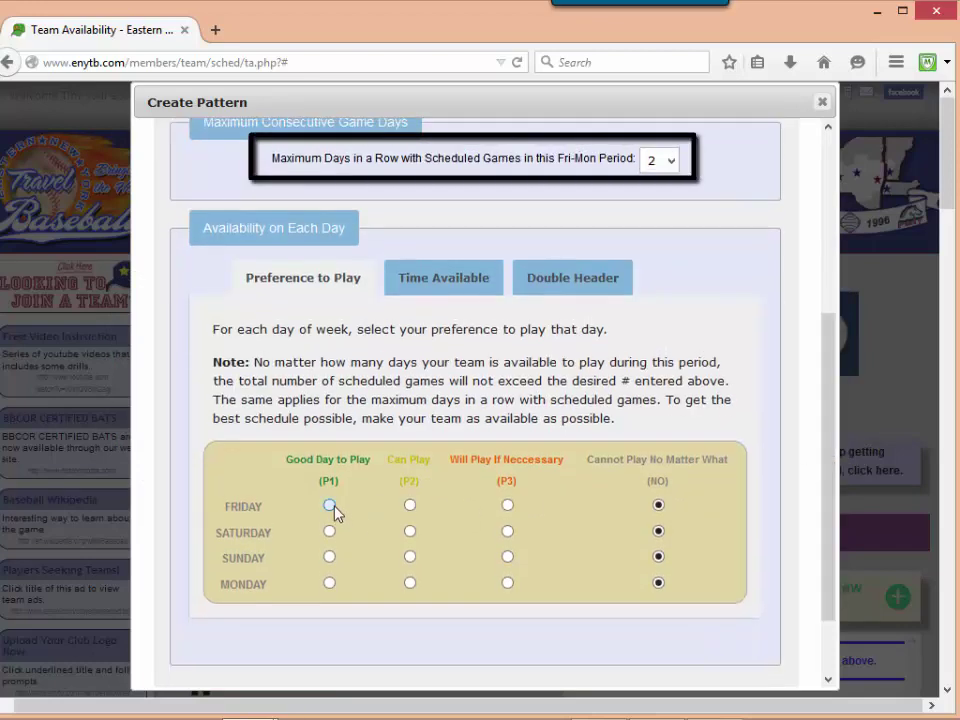
{"action": "left_click", "coordinate": [330, 503]}
{"action": "left_click", "coordinate": [330, 531]}
{"action": "left_click", "coordinate": [329, 557]}
{"action": "left_click", "coordinate": [330, 583]}
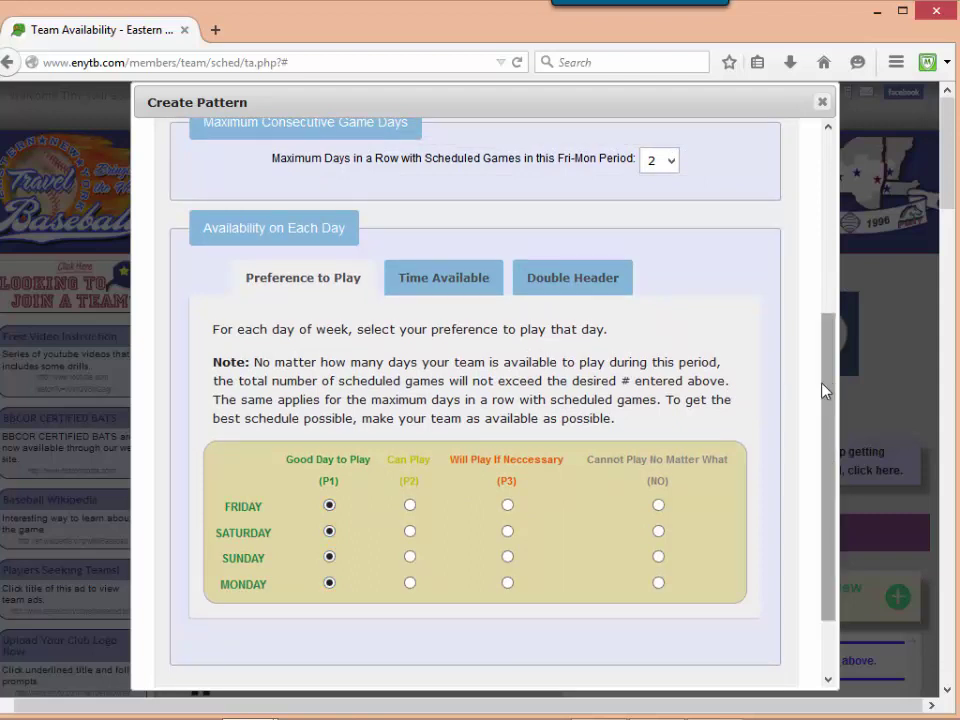
{"action": "left_click", "coordinate": [410, 506]}
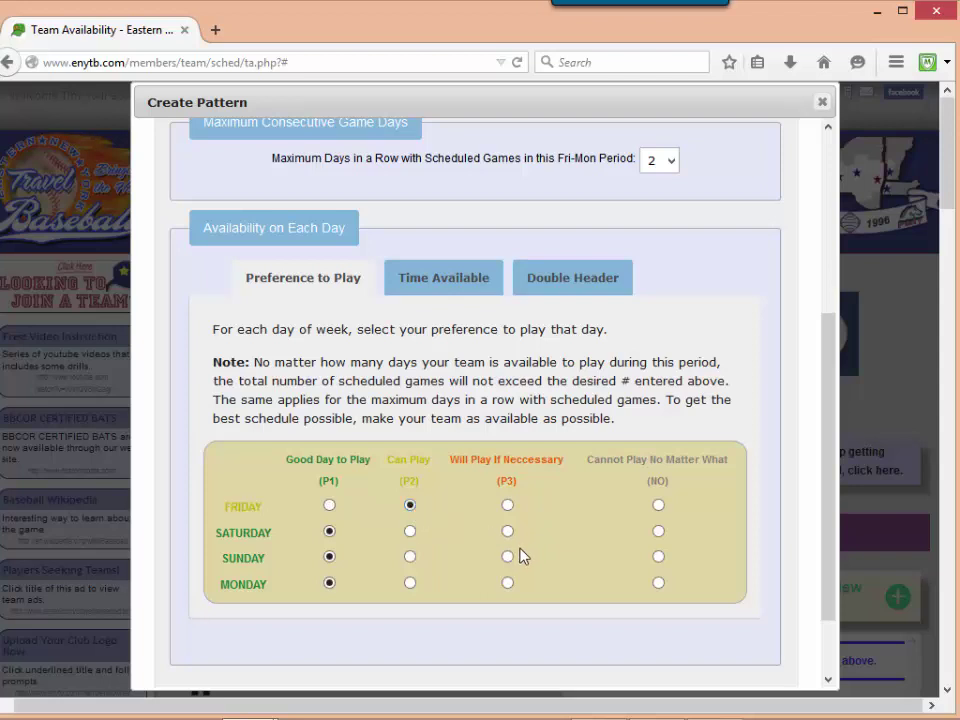
{"action": "left_click", "coordinate": [658, 583]}
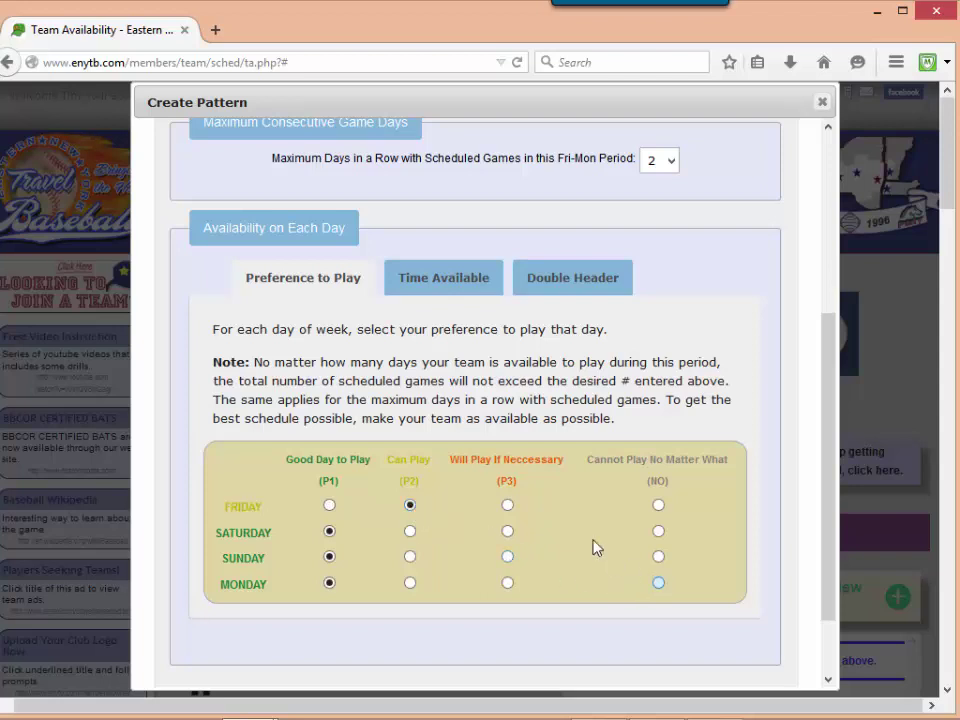
Set Friday's available start times from 4:00 PM earliest to 7:30 PM latest
{"action": "left_click", "coordinate": [461, 287]}
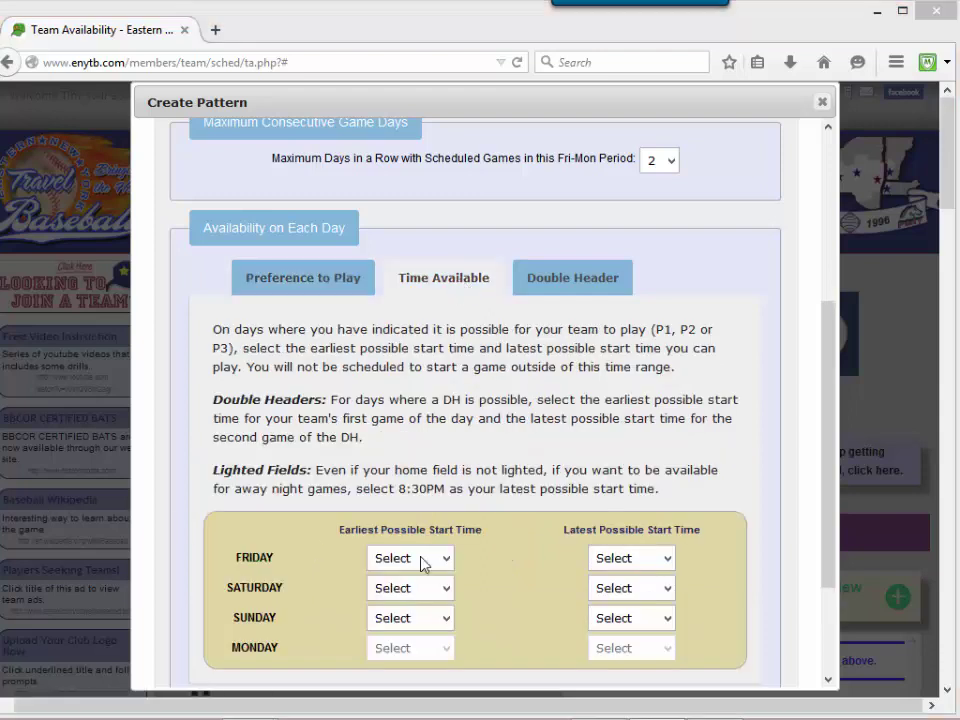
{"action": "left_click", "coordinate": [447, 560]}
{"action": "scroll", "coordinate": [447, 437], "scroll_direction": "down", "scroll_amount": 1}
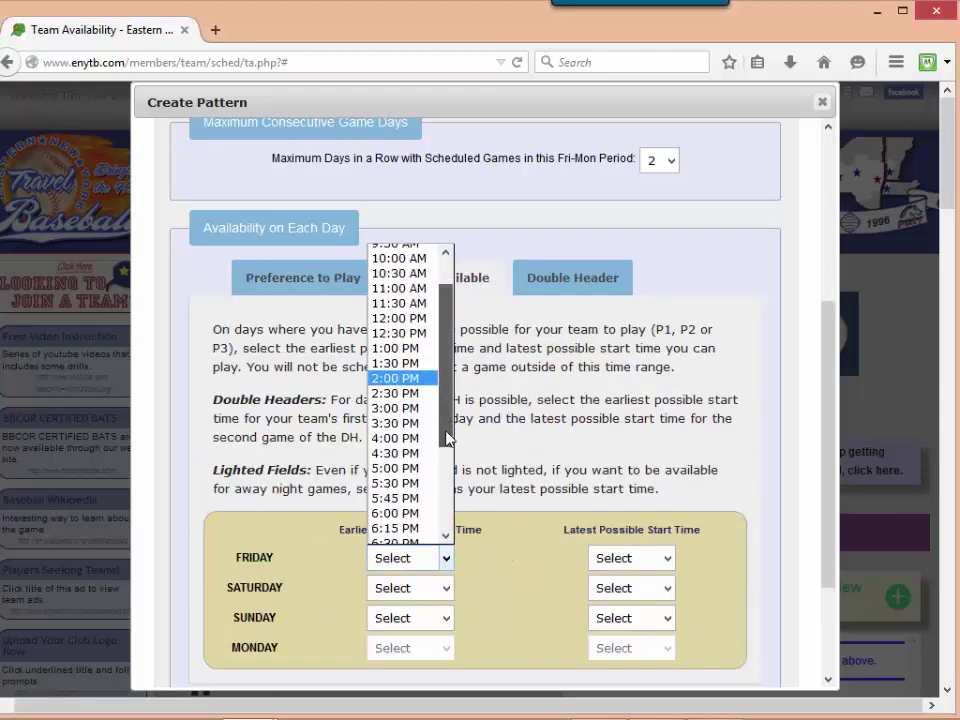
{"action": "left_click", "coordinate": [425, 440]}
{"action": "left_click", "coordinate": [667, 558]}
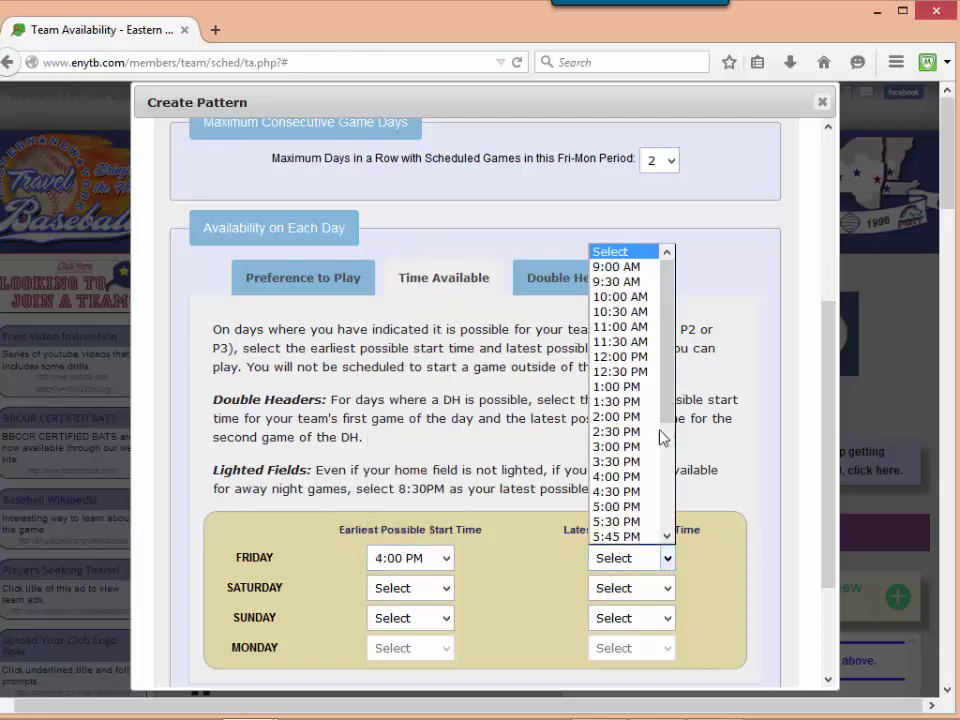
{"action": "scroll", "coordinate": [660, 436], "scroll_direction": "down", "scroll_amount": 5}
{"action": "left_click", "coordinate": [620, 478]}
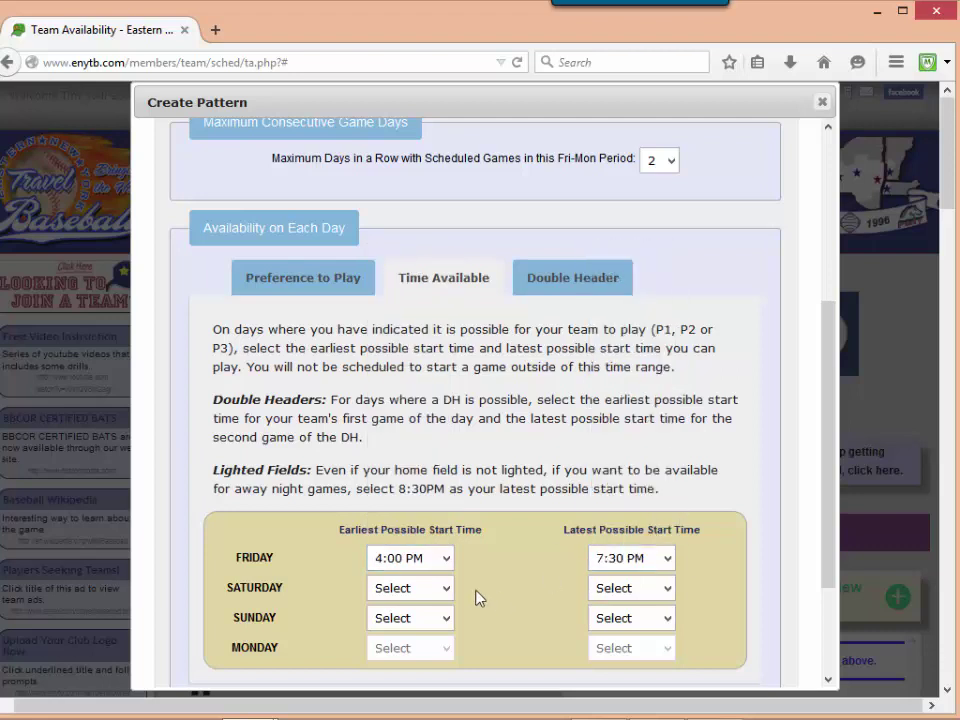
Set Saturday's available start times from 9:30 AM earliest to 8:30 PM latest
{"action": "left_click", "coordinate": [446, 588]}
{"action": "left_click", "coordinate": [400, 300]}
{"action": "left_click", "coordinate": [666, 588]}
{"action": "scroll", "coordinate": [677, 467], "scroll_direction": "down", "scroll_amount": 4}
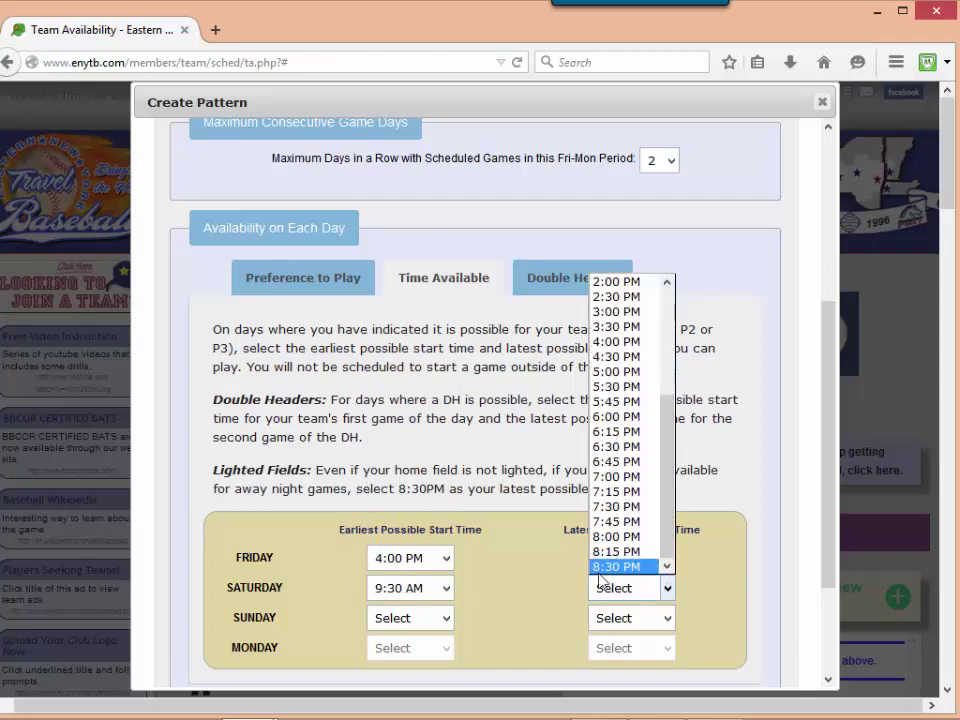
{"action": "key", "text": "Return"}
Set Sunday's available start times from 9:30 AM earliest to 8:30 PM latest
{"action": "left_click", "coordinate": [444, 617]}
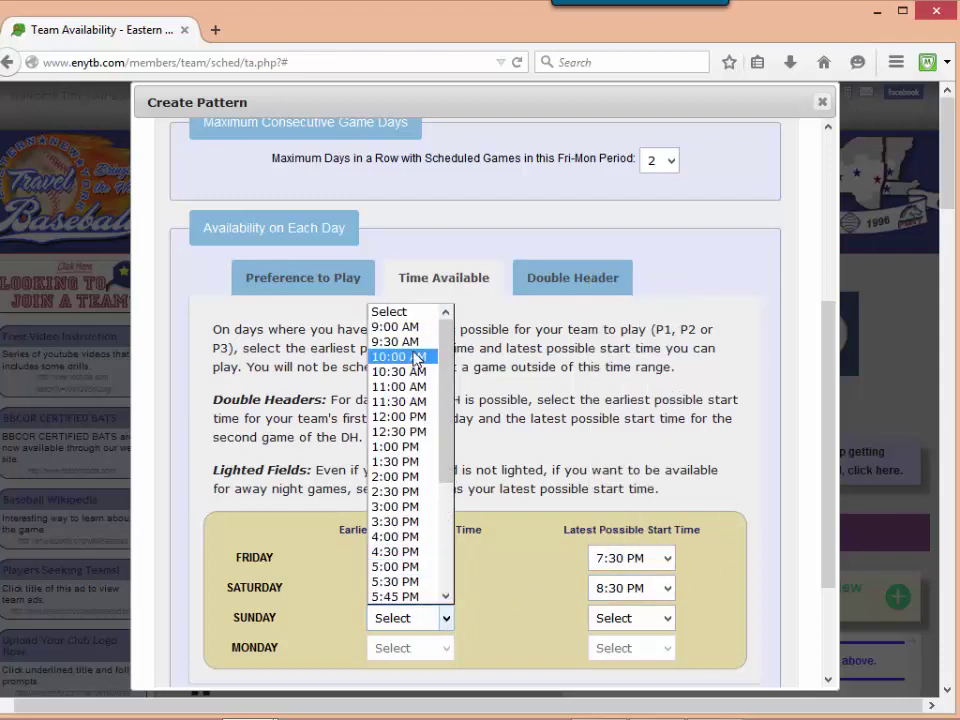
{"action": "left_click", "coordinate": [395, 341]}
{"action": "left_click", "coordinate": [666, 617]}
{"action": "scroll", "coordinate": [668, 596], "scroll_direction": "down", "scroll_amount": 4}
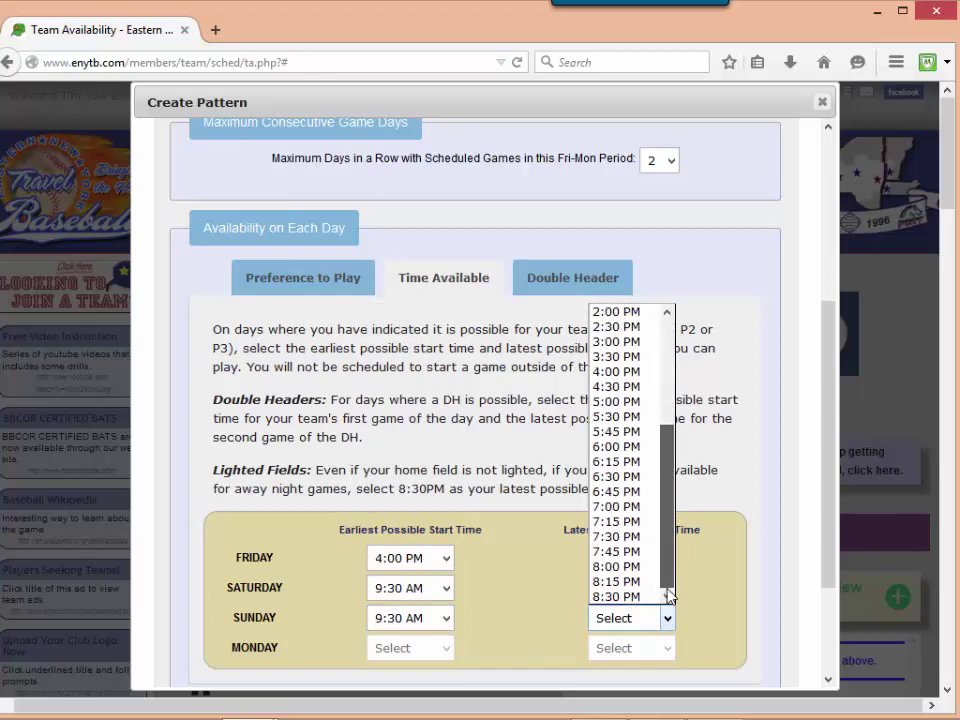
{"action": "left_click", "coordinate": [647, 596]}
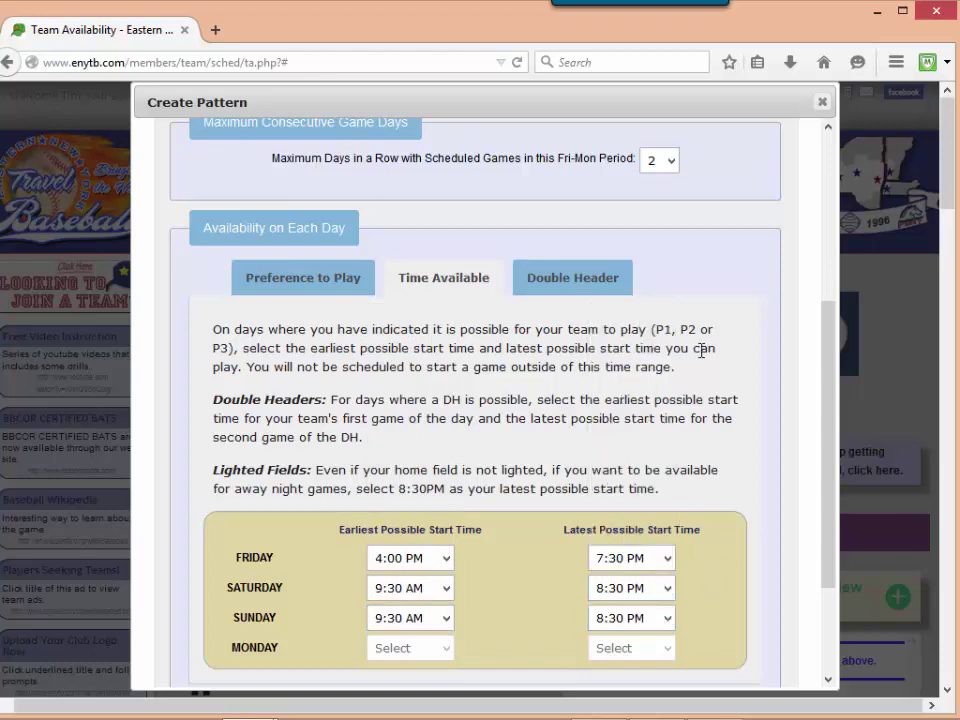
Set the Friday–Monday desired number of double-headers to 1 and the maximum consecutive double-header days to 1
{"action": "left_click", "coordinate": [586, 289]}
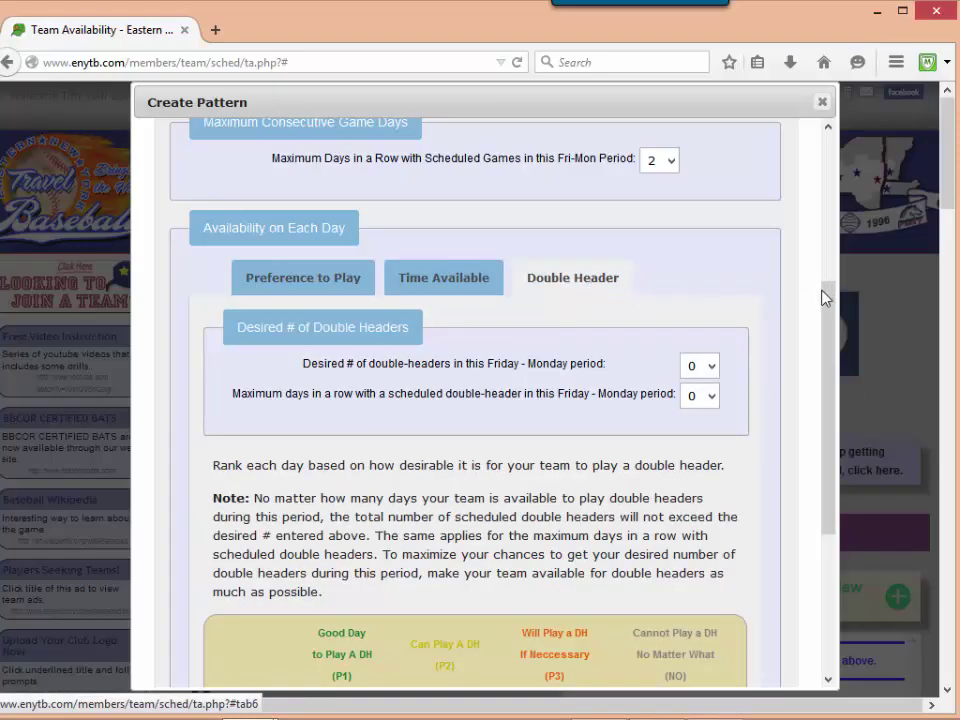
{"action": "scroll", "coordinate": [836, 368], "scroll_direction": "down", "scroll_amount": 2}
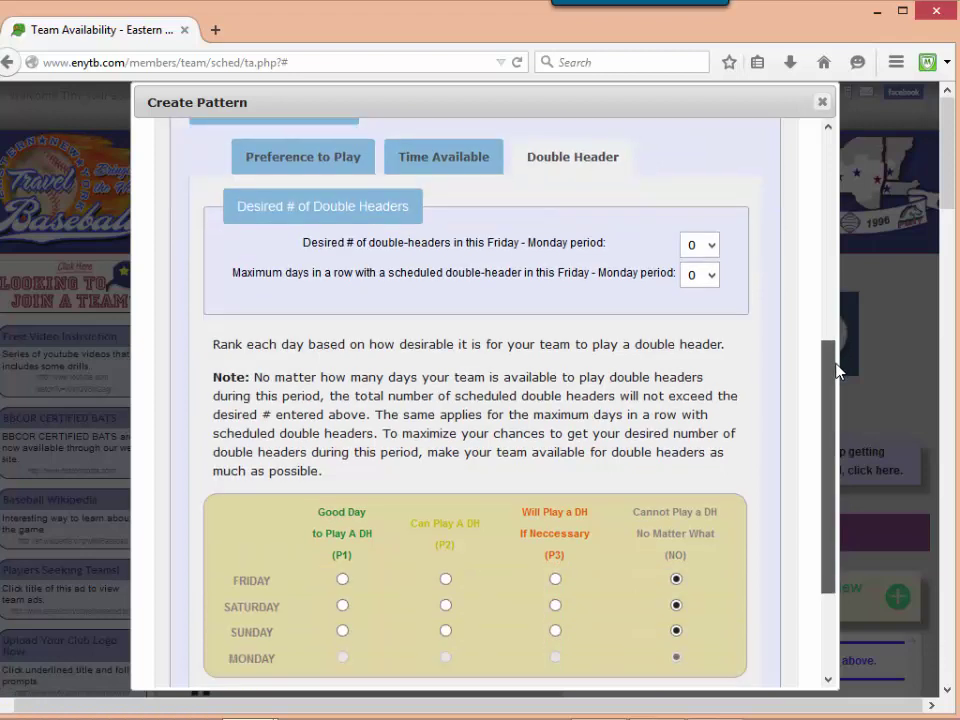
{"action": "left_click", "coordinate": [711, 248]}
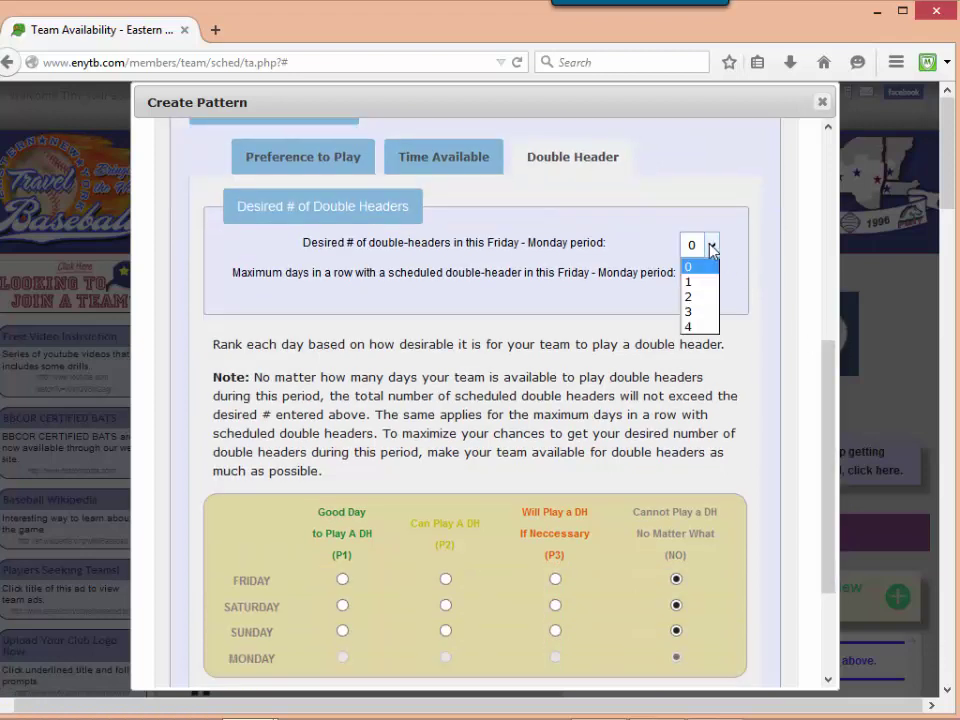
{"action": "left_click", "coordinate": [698, 284]}
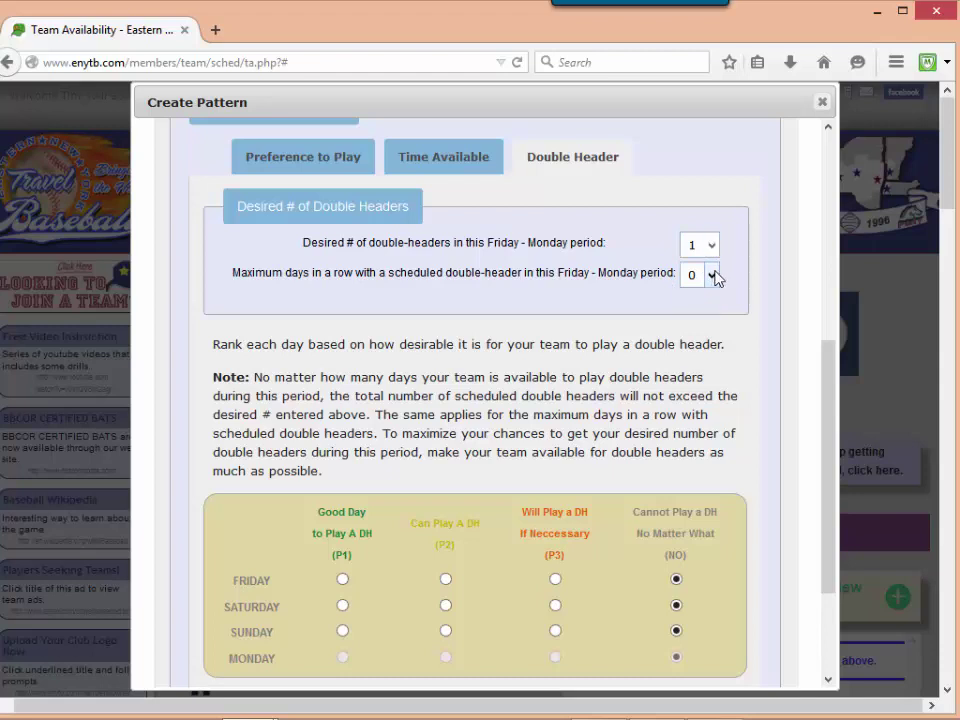
{"action": "left_click", "coordinate": [714, 272]}
{"action": "left_click", "coordinate": [700, 313]}
Rank the double-header preferences: Saturday and Sunday as Good Day to Play a DH (P1), and Friday as Cannot Play (NO)
{"action": "left_click_drag", "start_coordinate": [831, 396], "coordinate": [826, 429]}
{"action": "left_click", "coordinate": [343, 568]}
{"action": "left_click", "coordinate": [343, 592]}
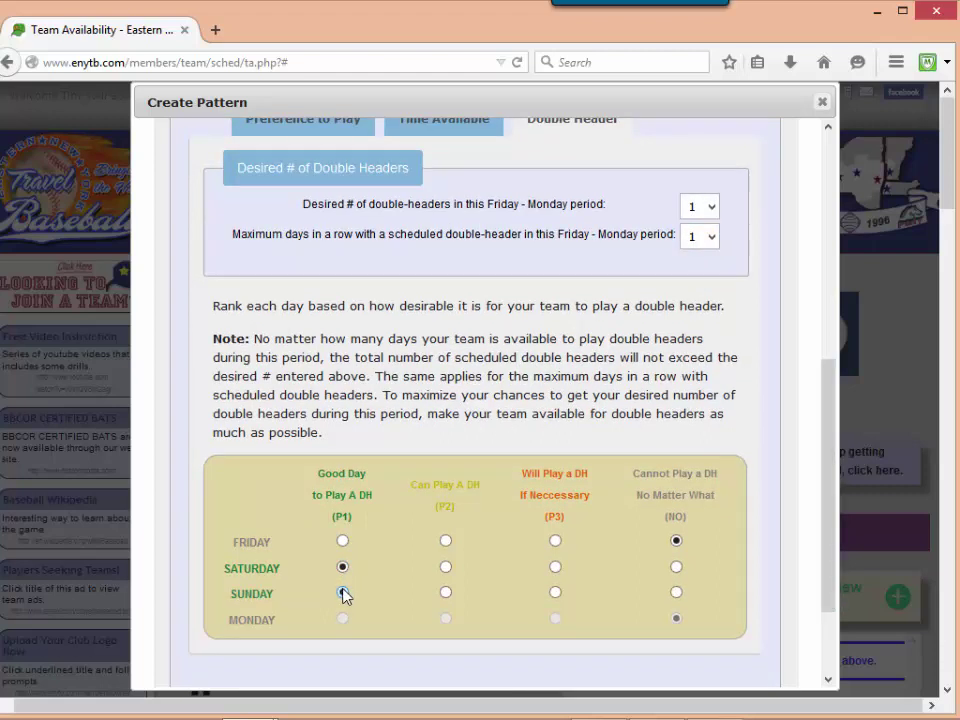
{"action": "left_click", "coordinate": [553, 541]}
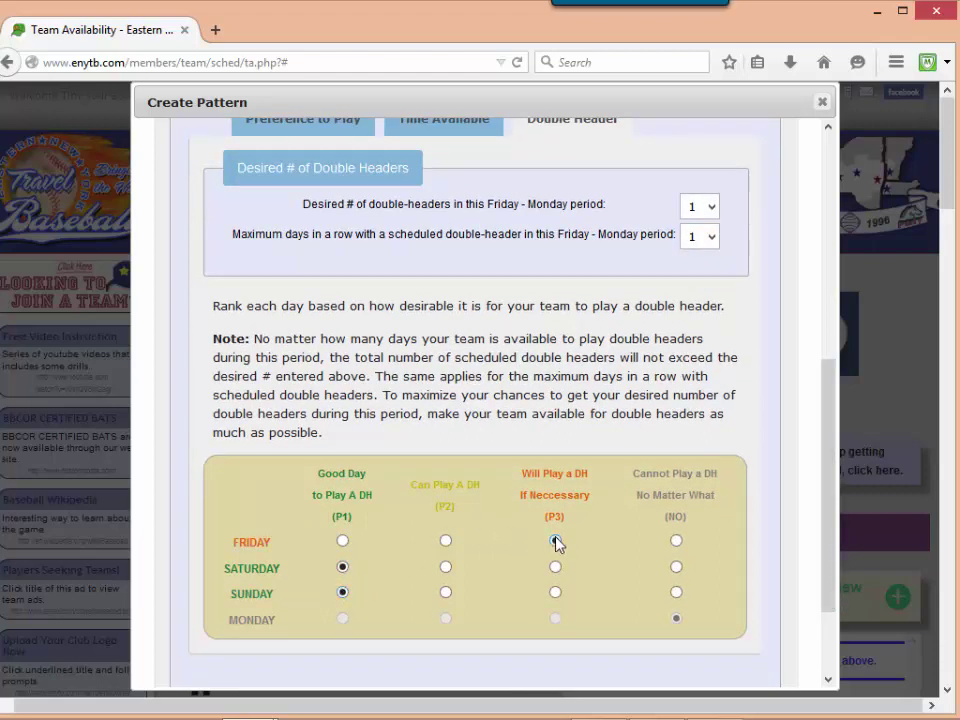
{"action": "left_click", "coordinate": [677, 541]}
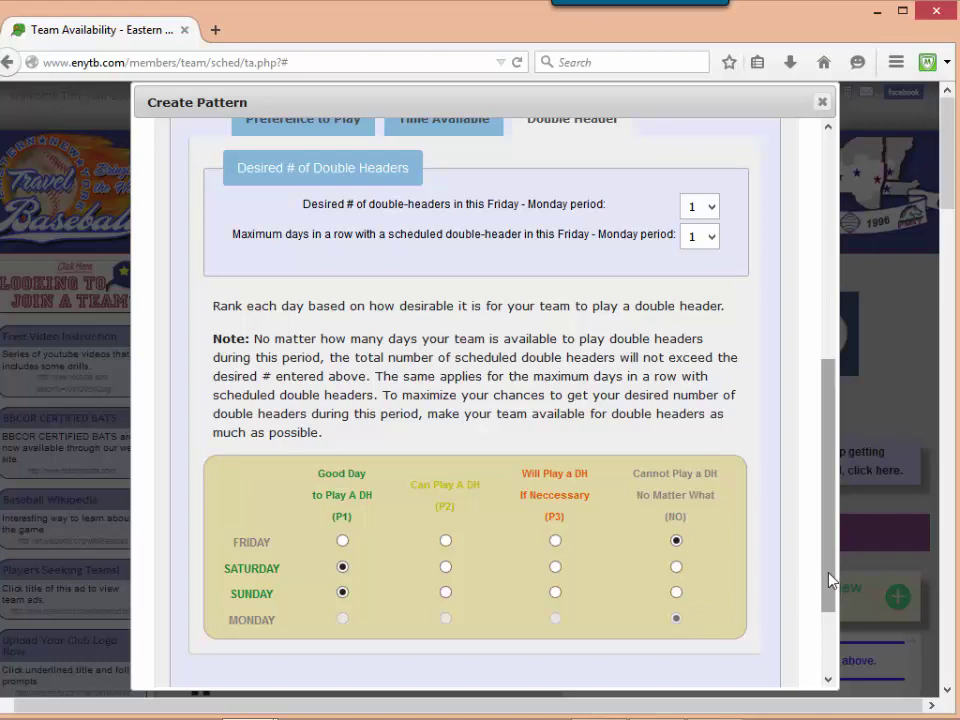
Set the Tuesday–Thursday period to 1 desired game and a maximum of 1 day in a row with scheduled games
{"action": "left_click_drag", "start_coordinate": [830, 580], "coordinate": [842, 347]}
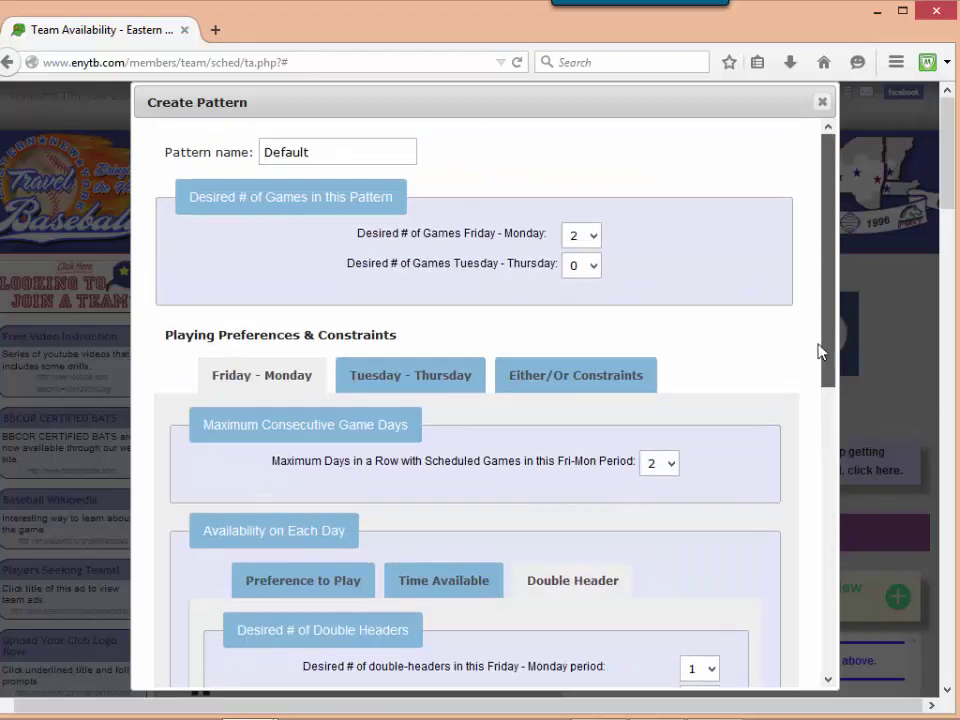
{"action": "left_click", "coordinate": [422, 389]}
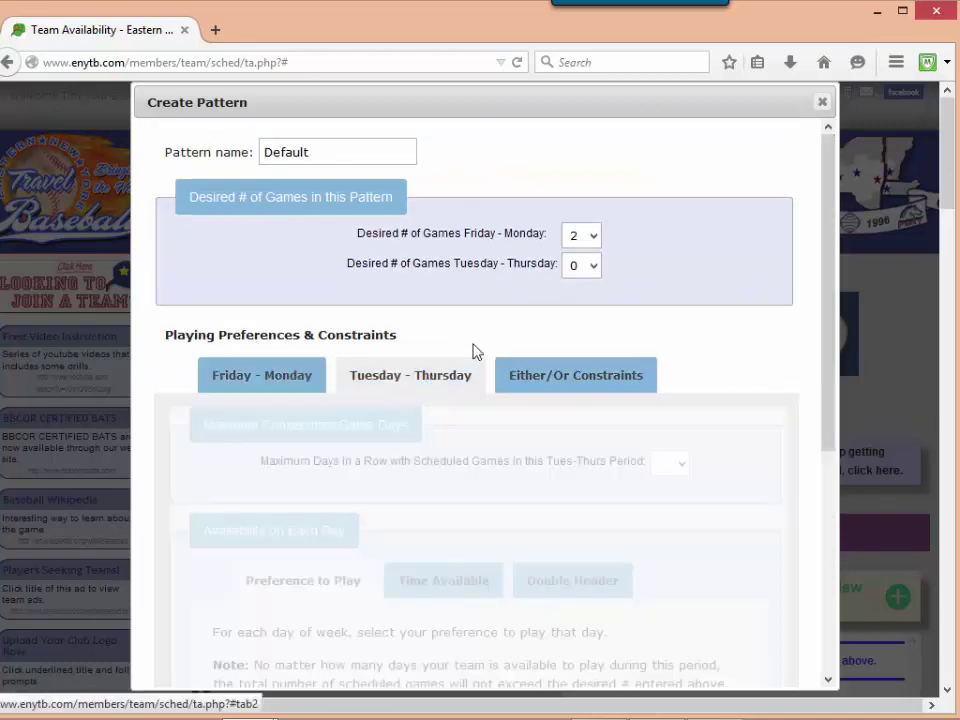
{"action": "left_click", "coordinate": [594, 265]}
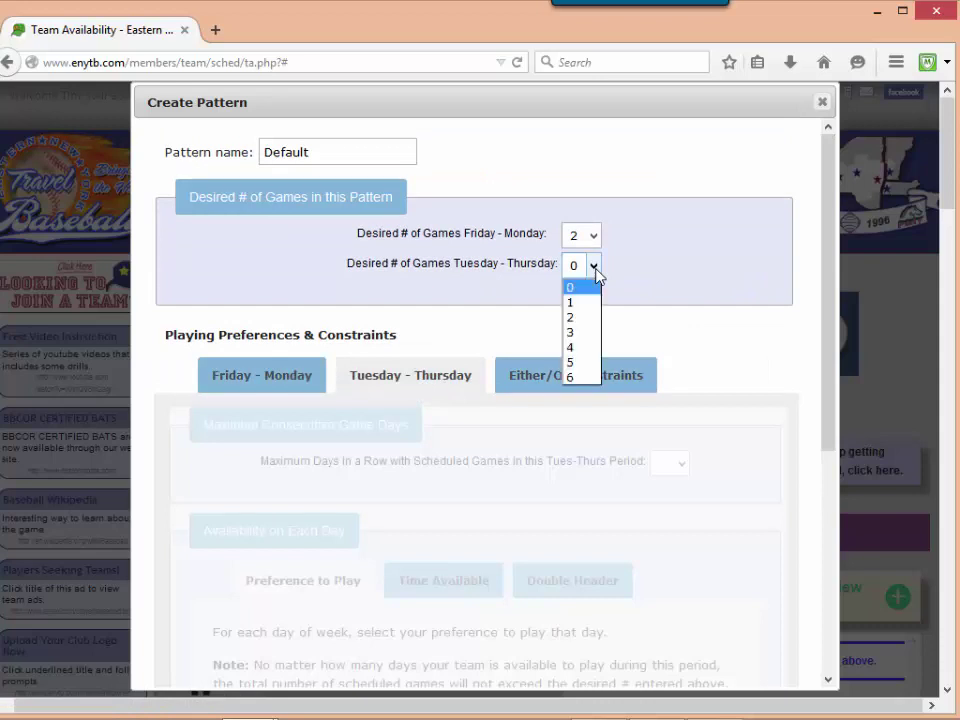
{"action": "left_click", "coordinate": [582, 305]}
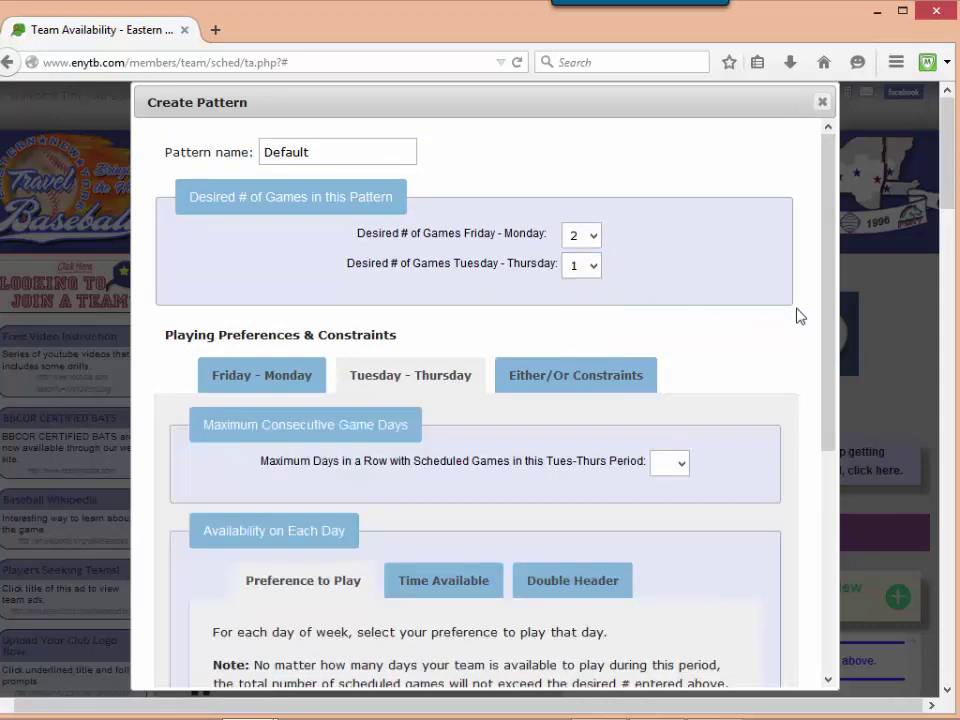
{"action": "left_click_drag", "start_coordinate": [825, 326], "coordinate": [826, 388]}
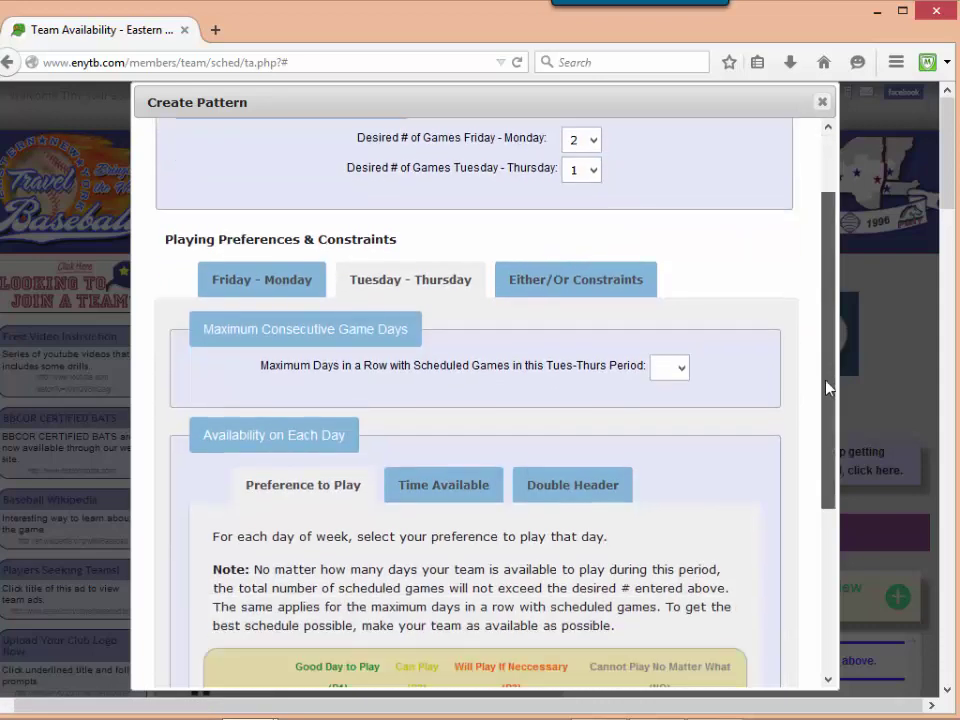
{"action": "left_click", "coordinate": [677, 369]}
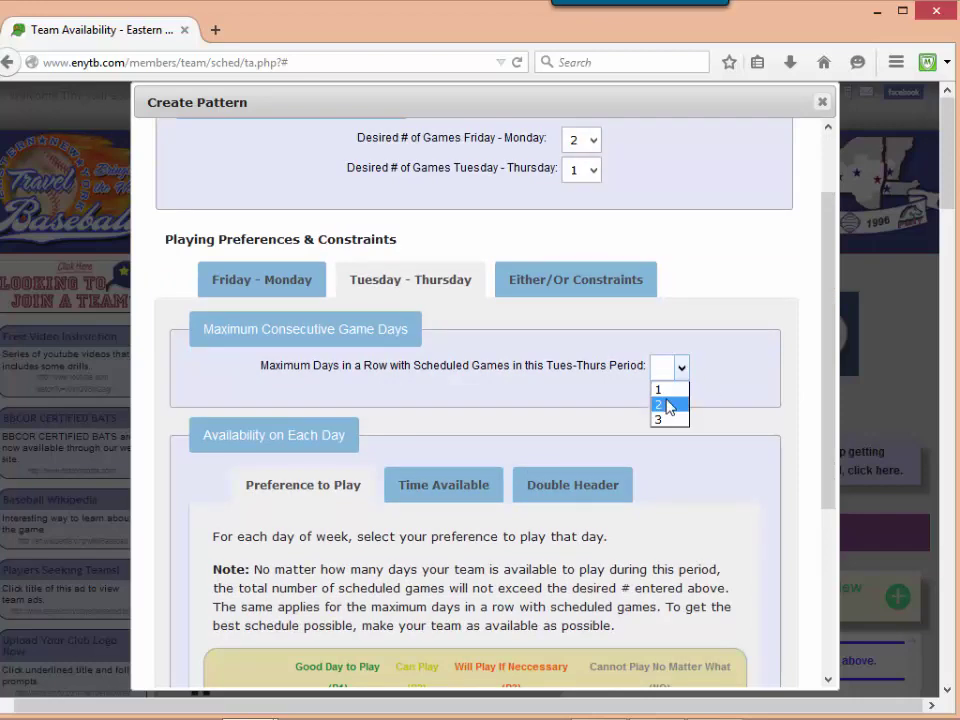
{"action": "left_click", "coordinate": [834, 491]}
Rank the weekday play preferences: Wednesday as P1, Tuesday as Can Play (P2), and Thursday as Will Play If Necessary (P3)
{"action": "scroll", "coordinate": [560, 520], "scroll_direction": "down", "scroll_amount": 2}
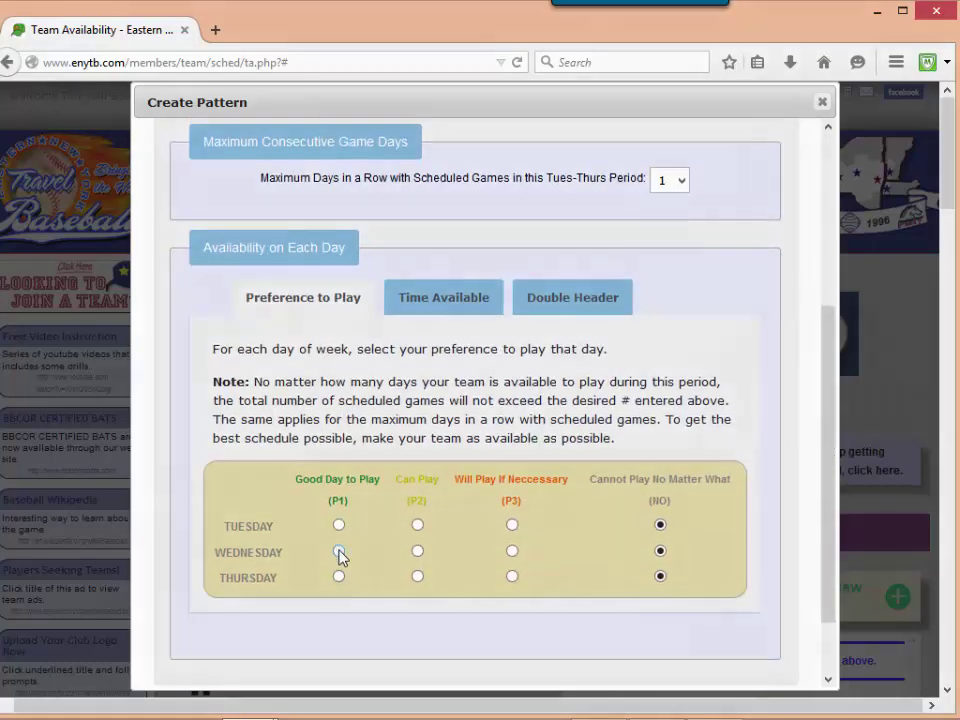
{"action": "left_click", "coordinate": [339, 551]}
{"action": "left_click", "coordinate": [417, 524]}
{"action": "left_click", "coordinate": [512, 576]}
Set the available start times to 5:00–7:00 PM for Tuesday and 4:00–7:00 PM for Wednesday and Thursday
{"action": "left_click", "coordinate": [447, 305]}
{"action": "left_click", "coordinate": [420, 577]}
{"action": "left_click", "coordinate": [407, 300]}
{"action": "left_click", "coordinate": [643, 578]}
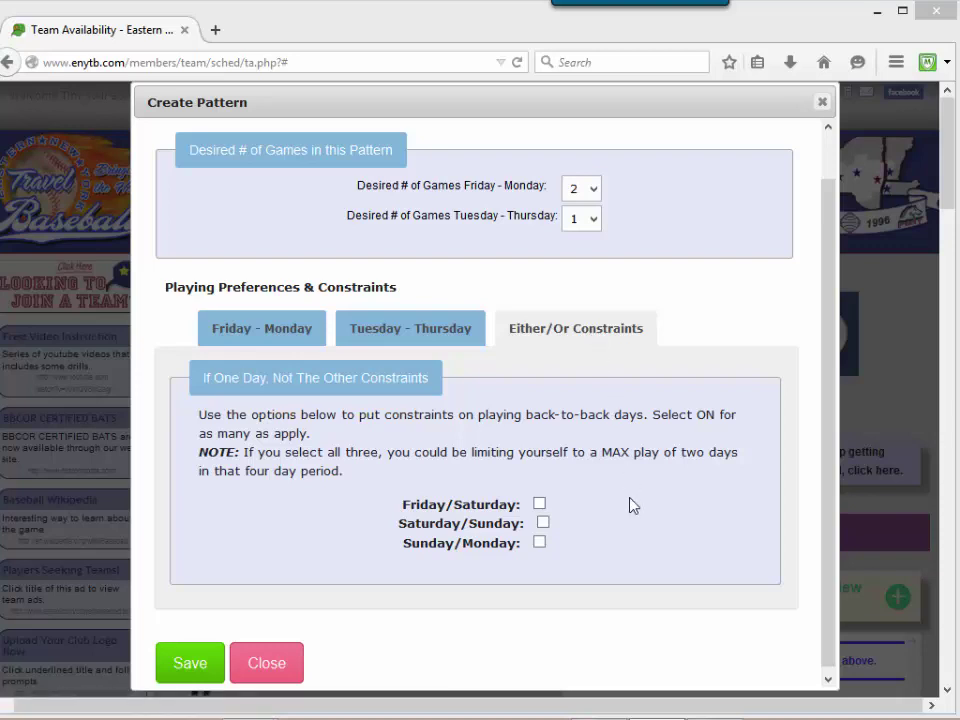
Turn on the Friday/Saturday either/or constraint and save the Default pattern
{"action": "left_click", "coordinate": [539, 505]}
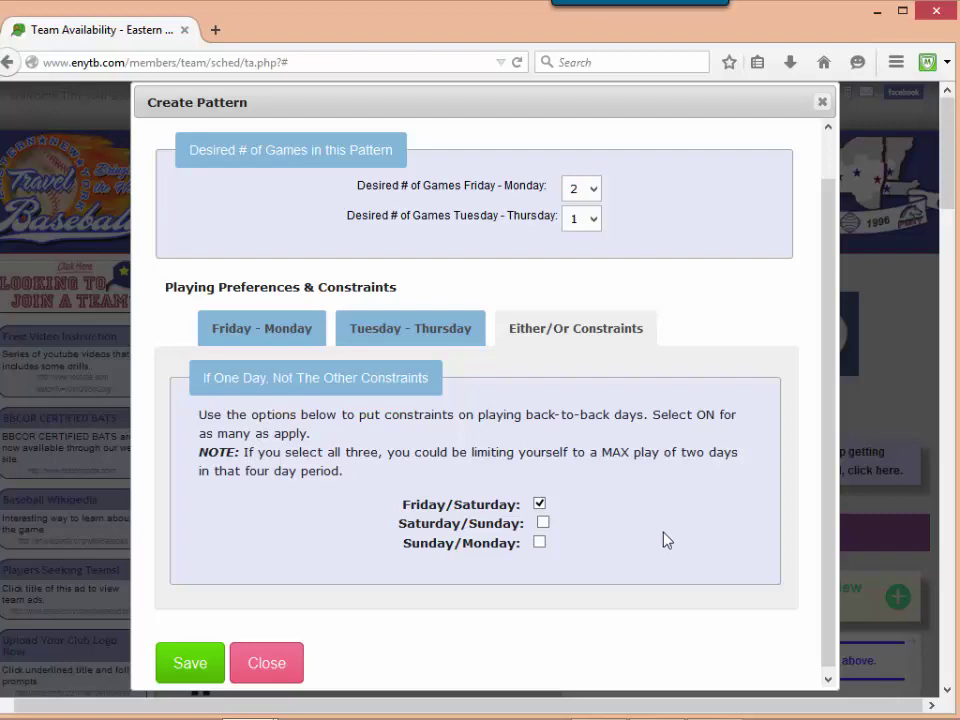
{"action": "left_click", "coordinate": [197, 668]}
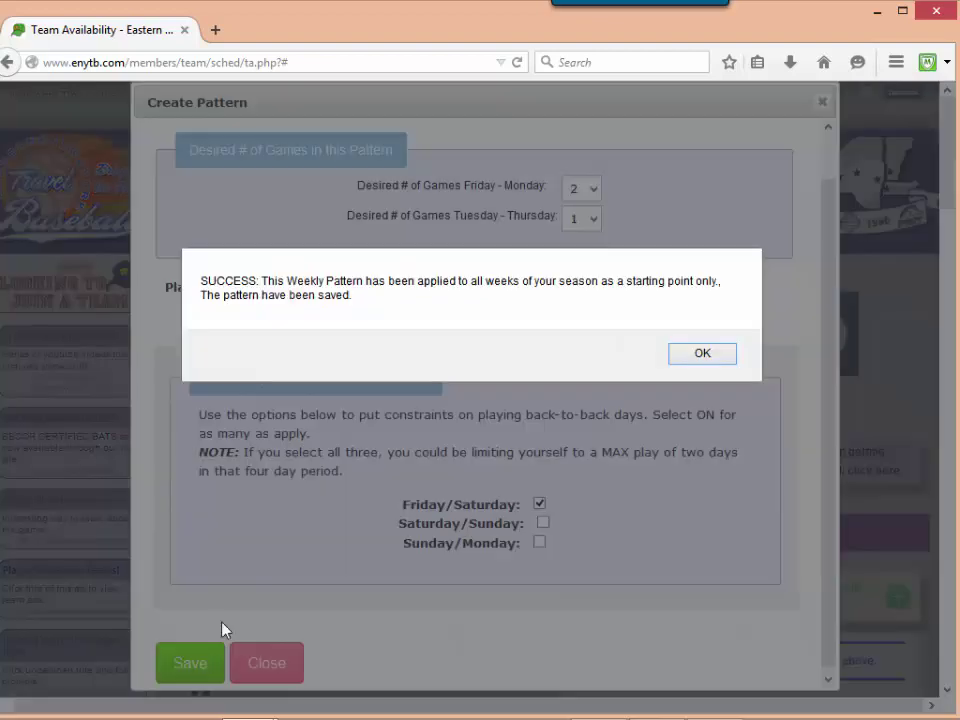
{"action": "left_click", "coordinate": [703, 356]}
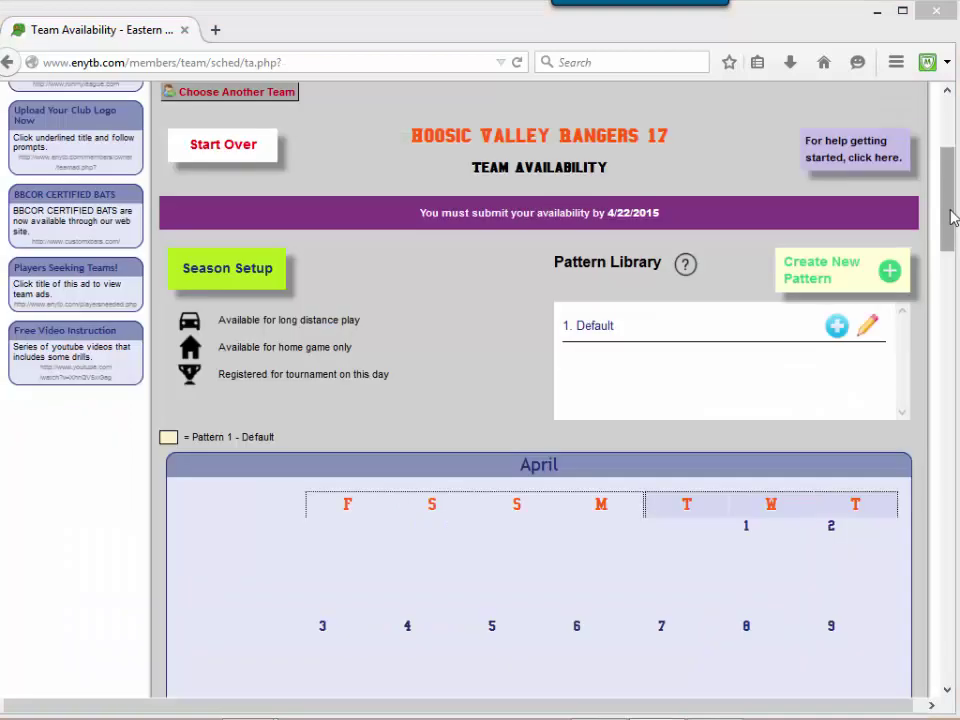
Review the April calendar, examining the availability details of individual days and of the Friday–Monday and Tuesday–Thursday periods
{"action": "left_click", "coordinate": [952, 218]}
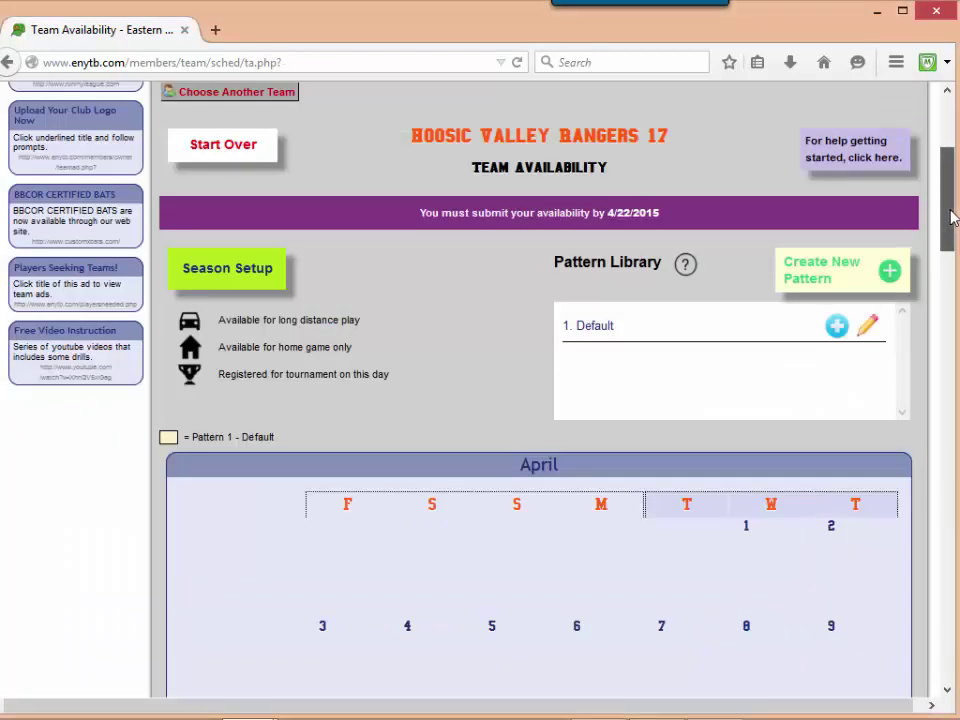
{"action": "left_click_drag", "start_coordinate": [952, 218], "coordinate": [957, 323]}
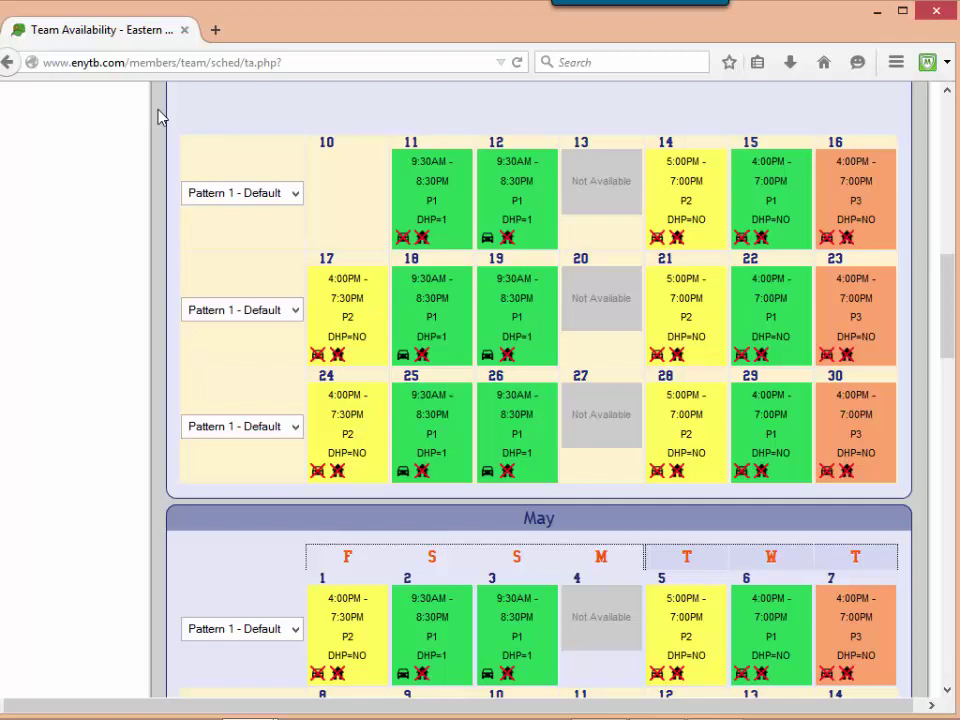
{"action": "mouse_move", "coordinate": [428, 205]}
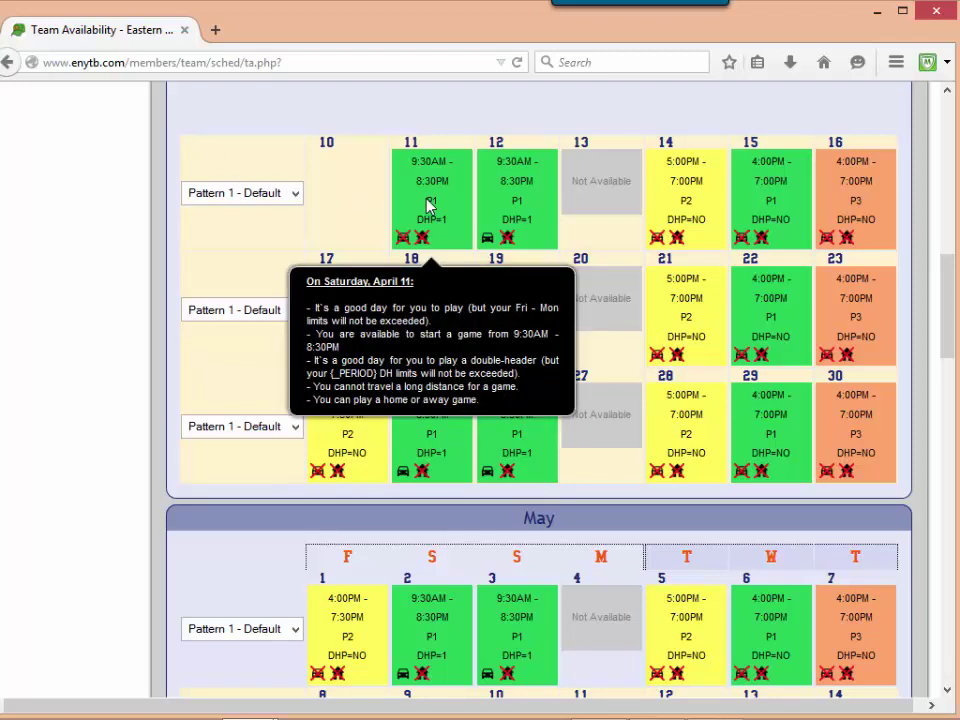
{"action": "mouse_move", "coordinate": [524, 202]}
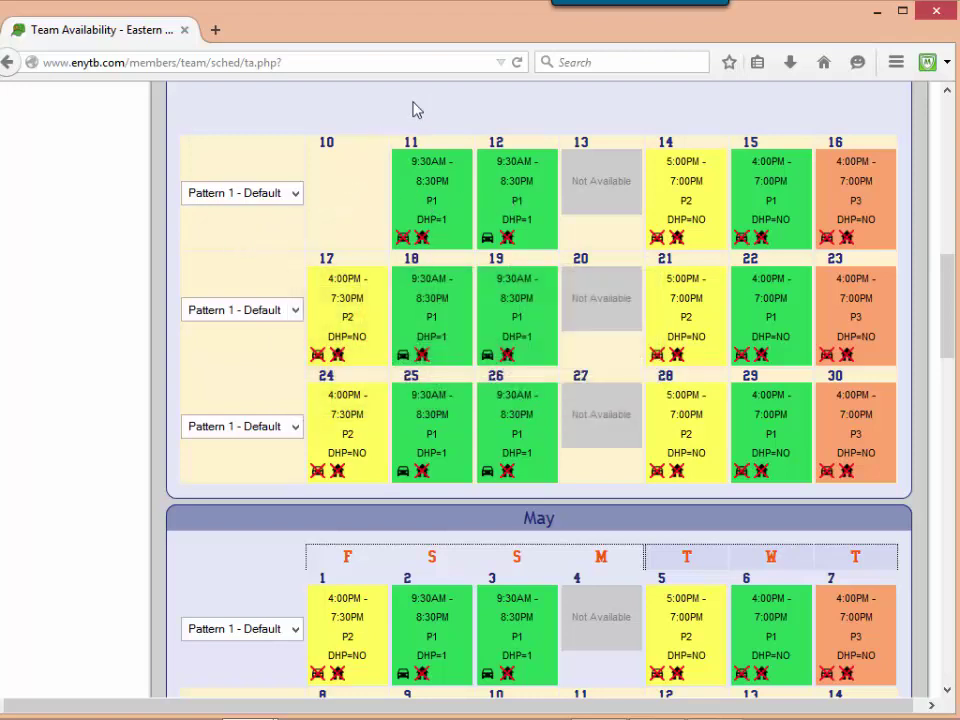
{"action": "mouse_move", "coordinate": [440, 152]}
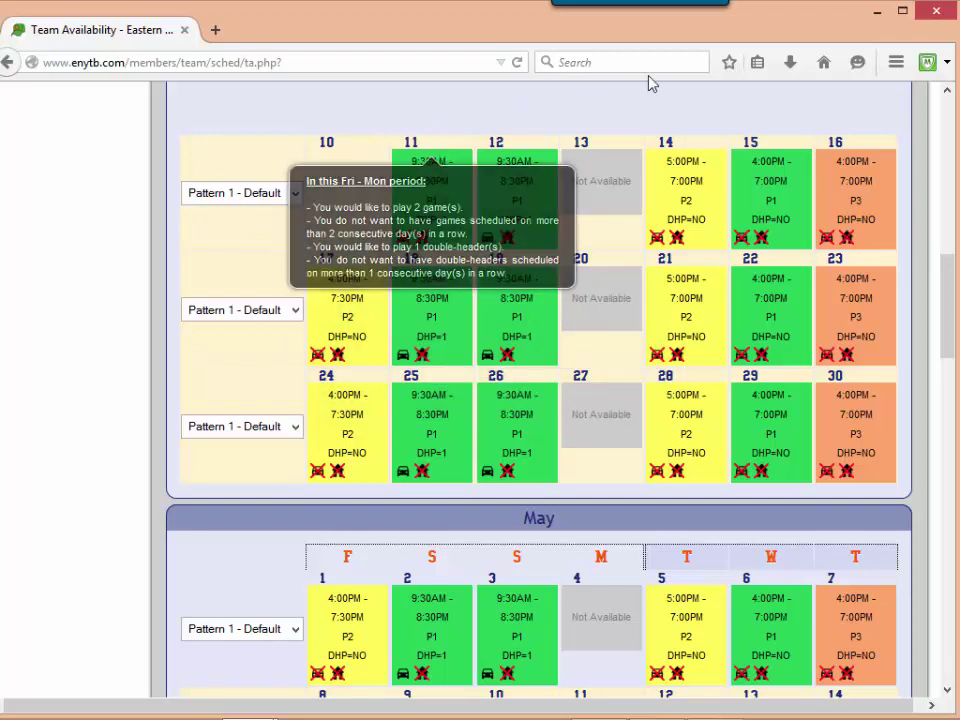
{"action": "mouse_move", "coordinate": [703, 151]}
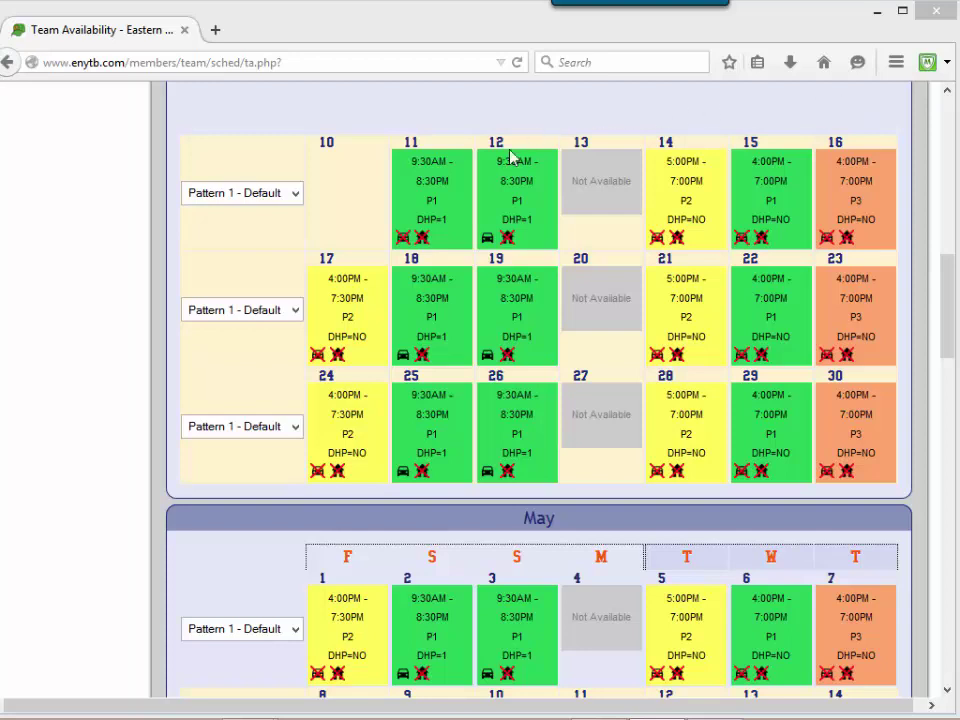
Mark Sunday, April 12 as unavailable for long-distance travel and switch the home-game-only setting for Saturday, April 11
{"action": "mouse_move", "coordinate": [487, 232]}
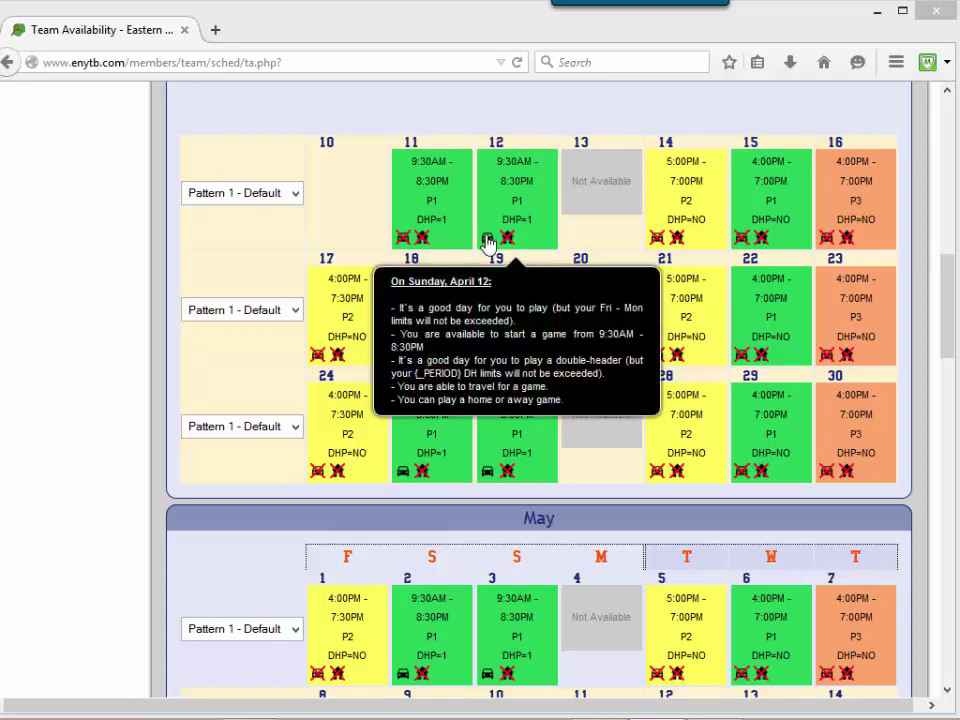
{"action": "left_click", "coordinate": [487, 240]}
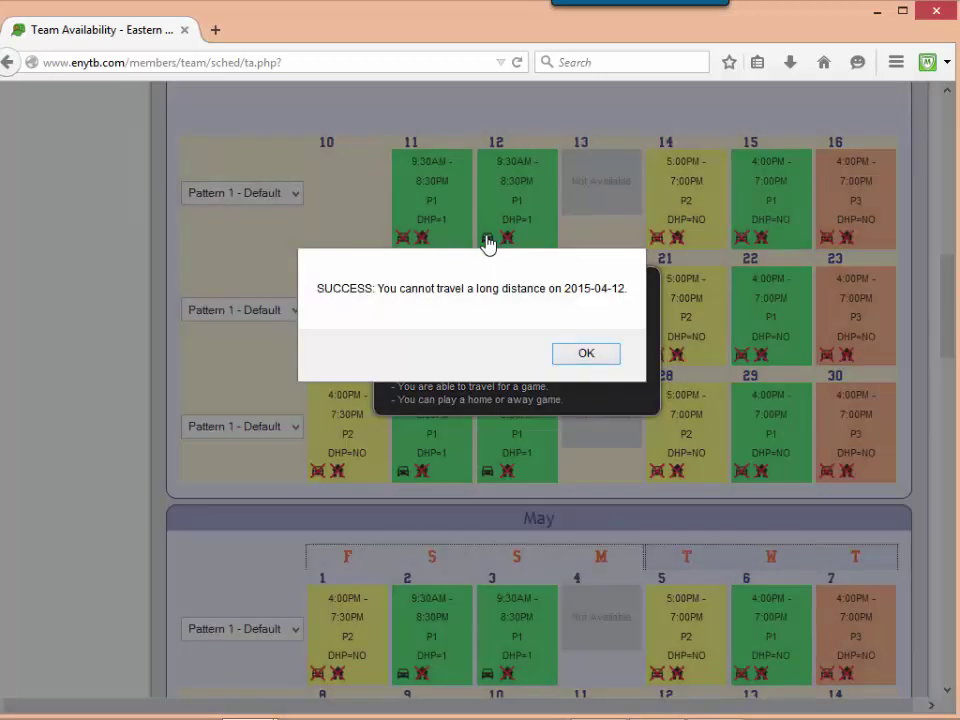
{"action": "left_click", "coordinate": [590, 358]}
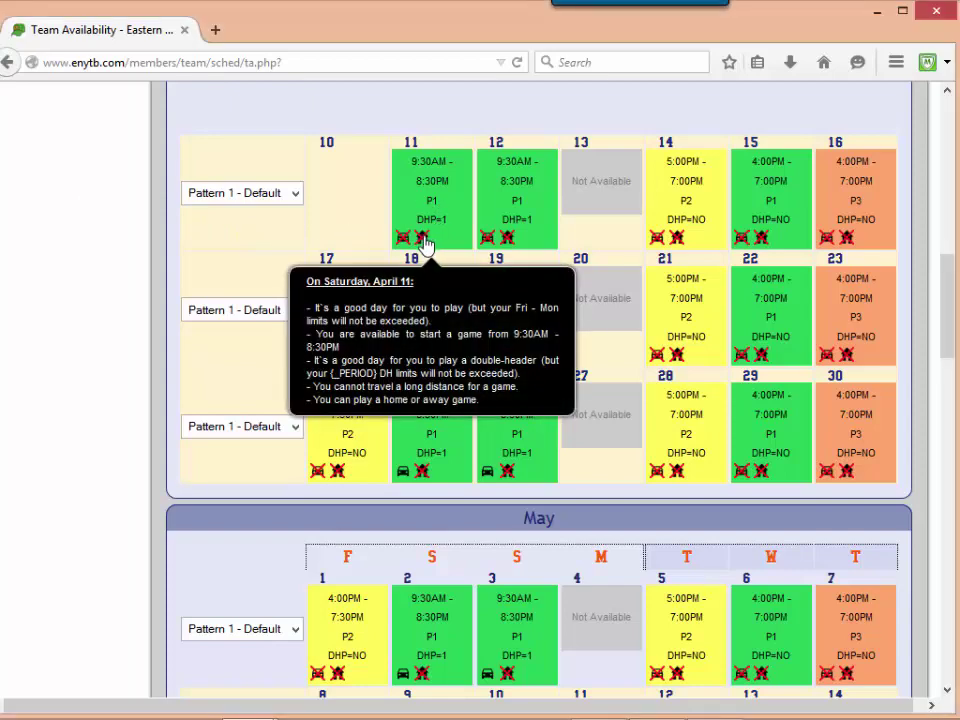
{"action": "left_click", "coordinate": [425, 242]}
{"action": "left_click", "coordinate": [582, 355]}
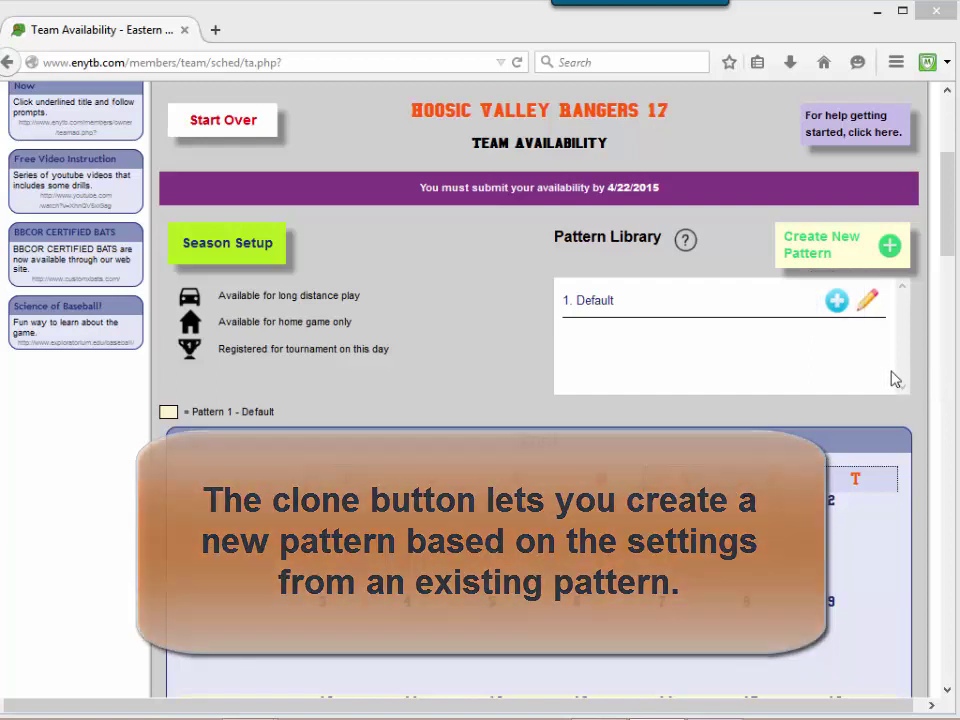
Clone the Default pattern and name the copy Vacation
{"action": "left_click", "coordinate": [834, 303]}
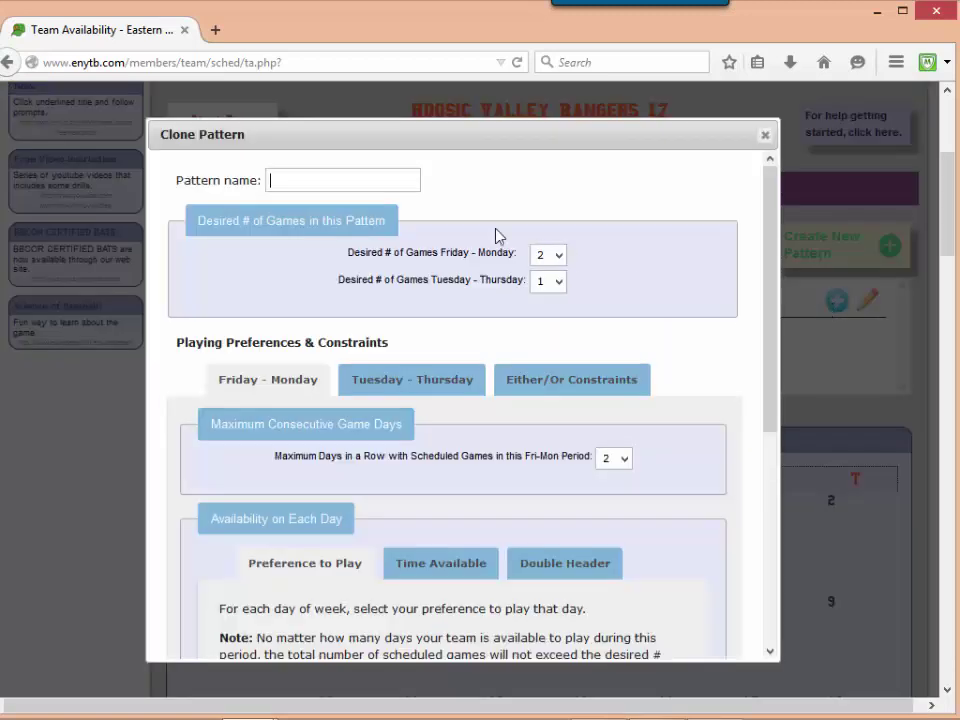
{"action": "left_click", "coordinate": [364, 184]}
{"action": "type", "text": "Vacatu"}
{"action": "key", "text": "BackSpace"}
{"action": "type", "text": "ion"}
Set Saturday and Sunday to Cannot Play No Matter What (NO) in the Vacation pattern and save it
{"action": "left_click_drag", "start_coordinate": [771, 313], "coordinate": [771, 602]}
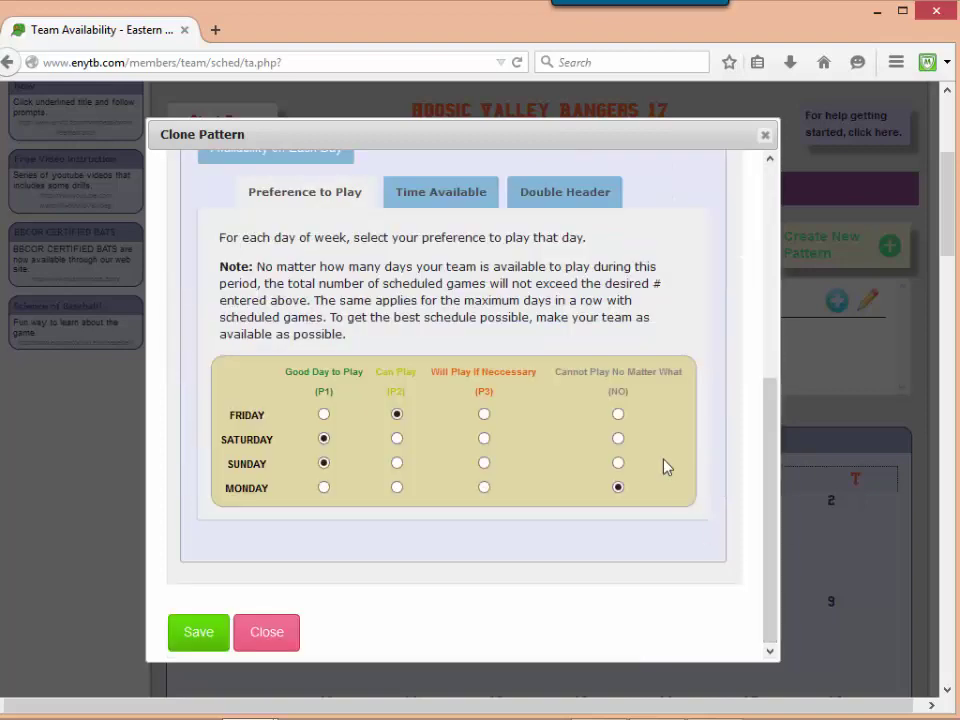
{"action": "left_click", "coordinate": [618, 438]}
{"action": "left_click", "coordinate": [618, 462]}
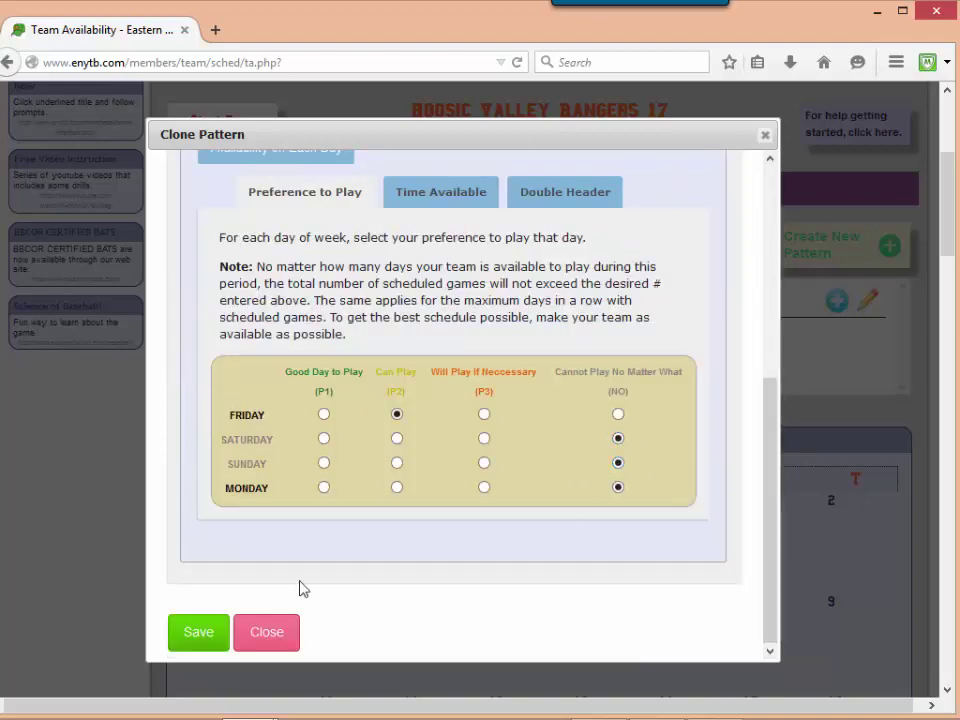
{"action": "left_click", "coordinate": [199, 634]}
{"action": "left_click", "coordinate": [555, 358]}
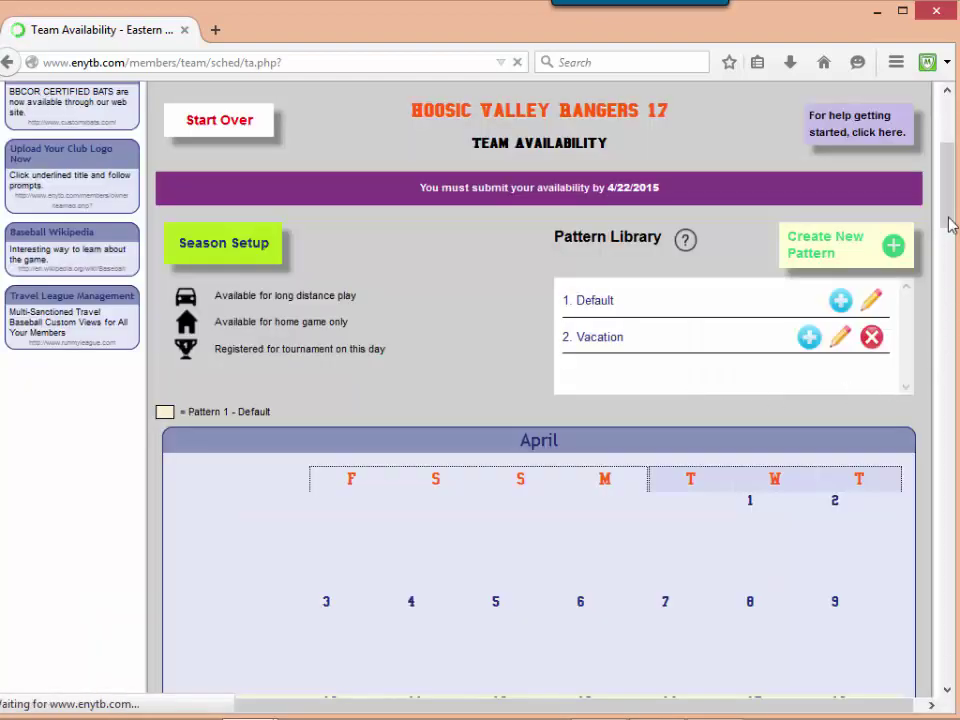
Assign Pattern 2 - Vacation to the week beginning Friday, May 8
{"action": "left_click_drag", "start_coordinate": [950, 224], "coordinate": [950, 320]}
{"action": "scroll", "coordinate": [558, 437], "scroll_direction": "down", "scroll_amount": 5}
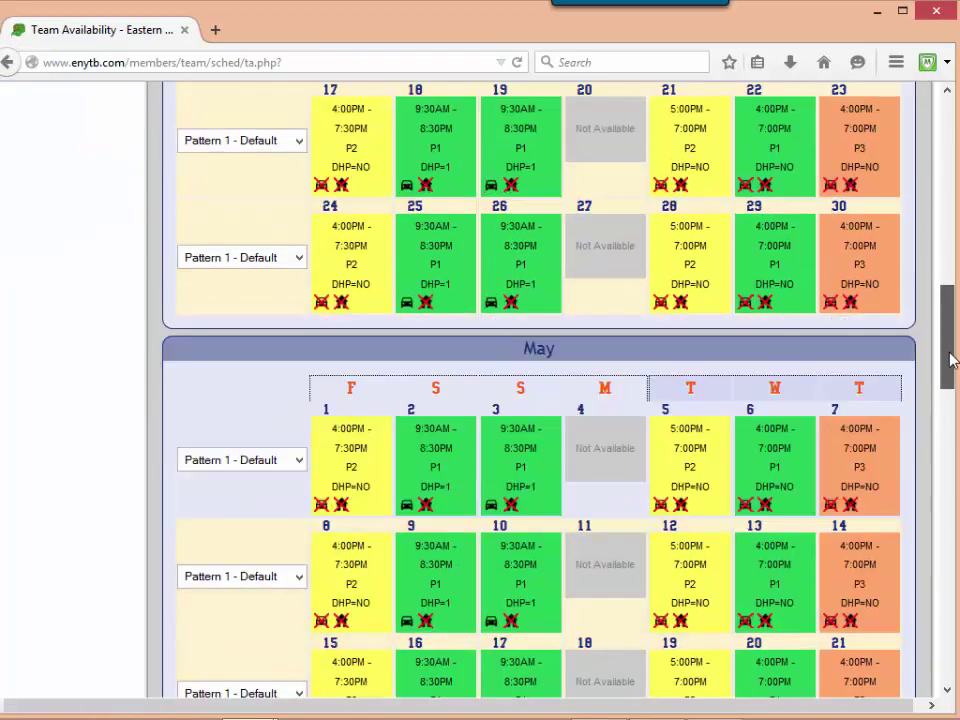
{"action": "left_click", "coordinate": [298, 562]}
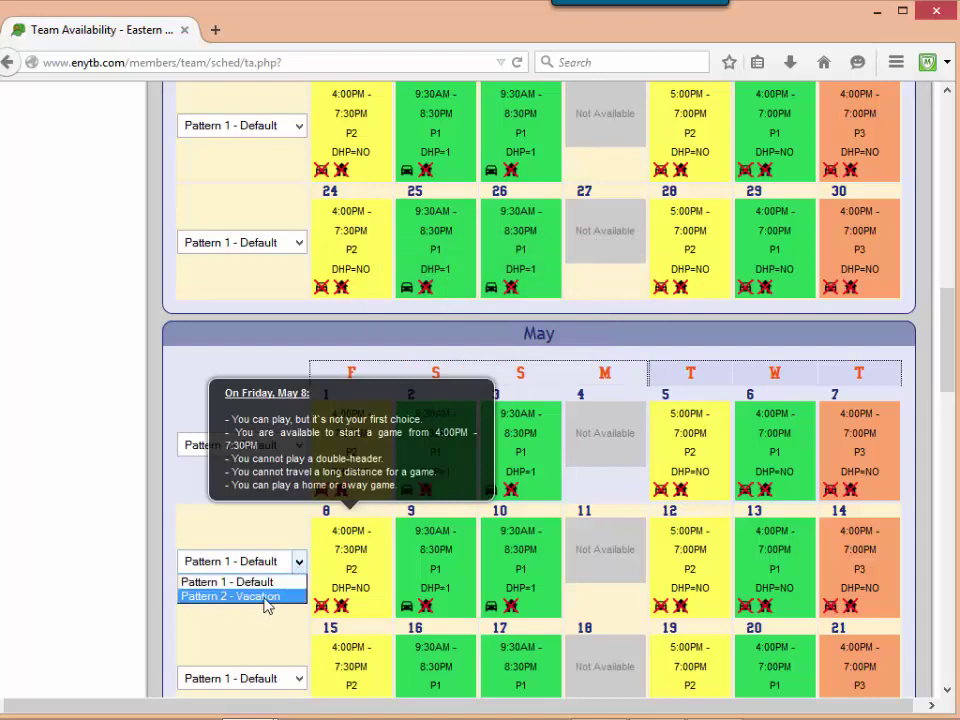
{"action": "left_click", "coordinate": [265, 597]}
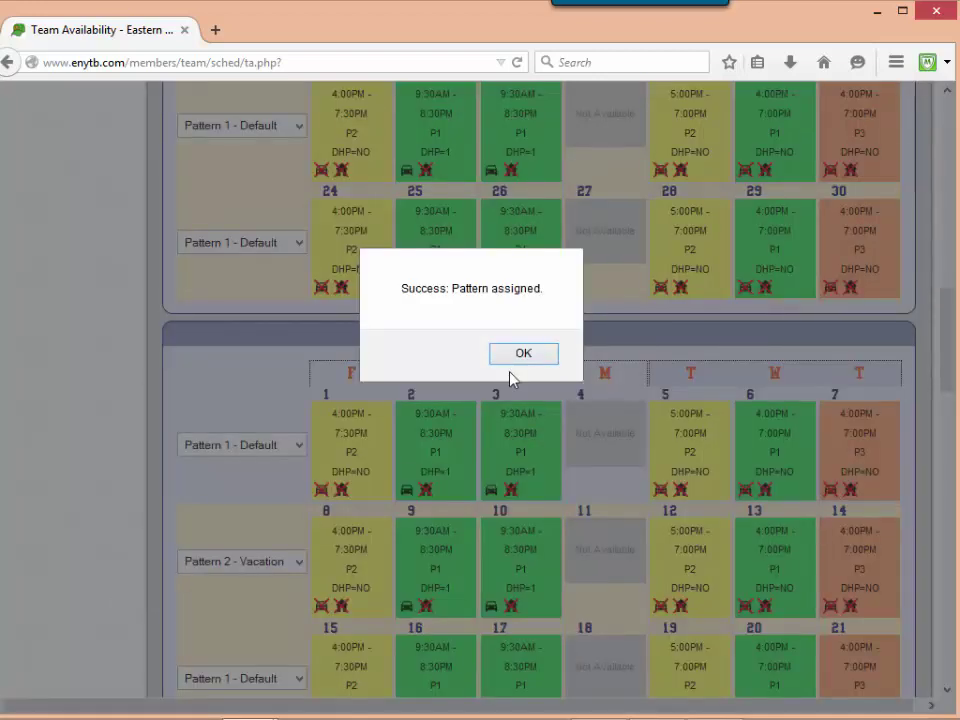
Open the Default pattern for editing to review its Friday - Monday play preferences, and close it without saving
{"action": "left_click", "coordinate": [522, 356]}
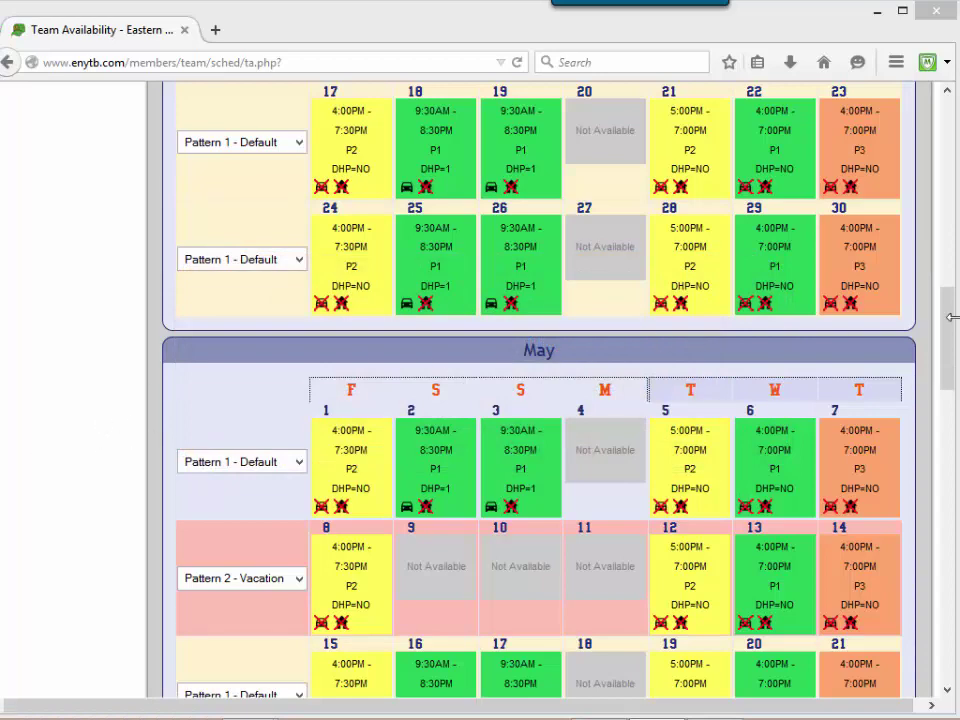
{"action": "mouse_move", "coordinate": [945, 288]}
{"action": "left_mouse_down"}
{"action": "mouse_move", "coordinate": [942, 128]}
{"action": "mouse_move", "coordinate": [940, 136]}
{"action": "left_mouse_up"}
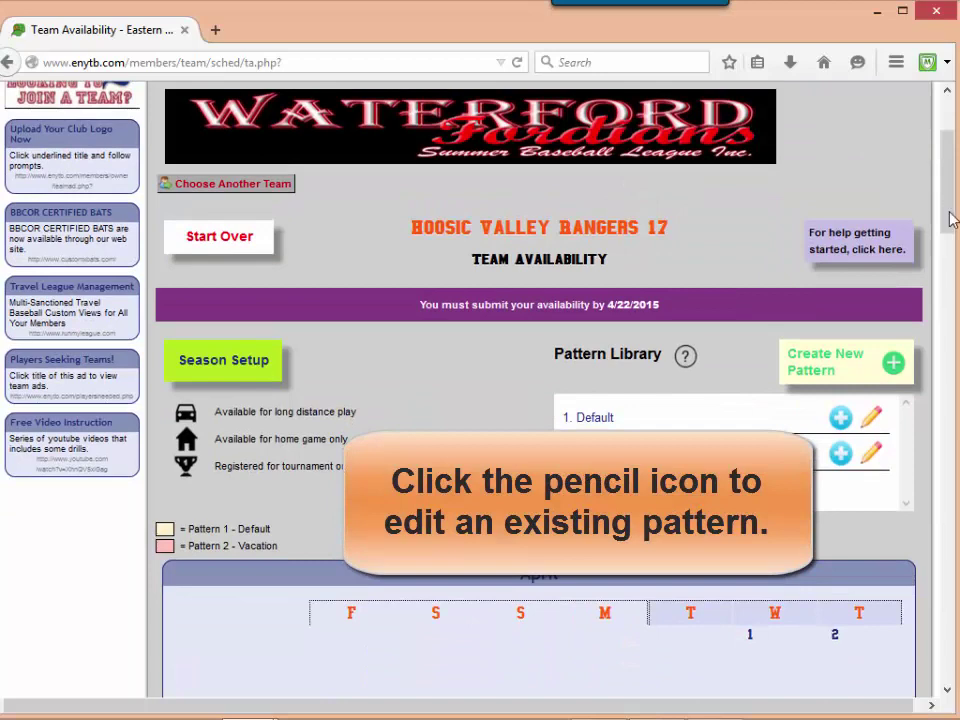
{"action": "left_click", "coordinate": [871, 418]}
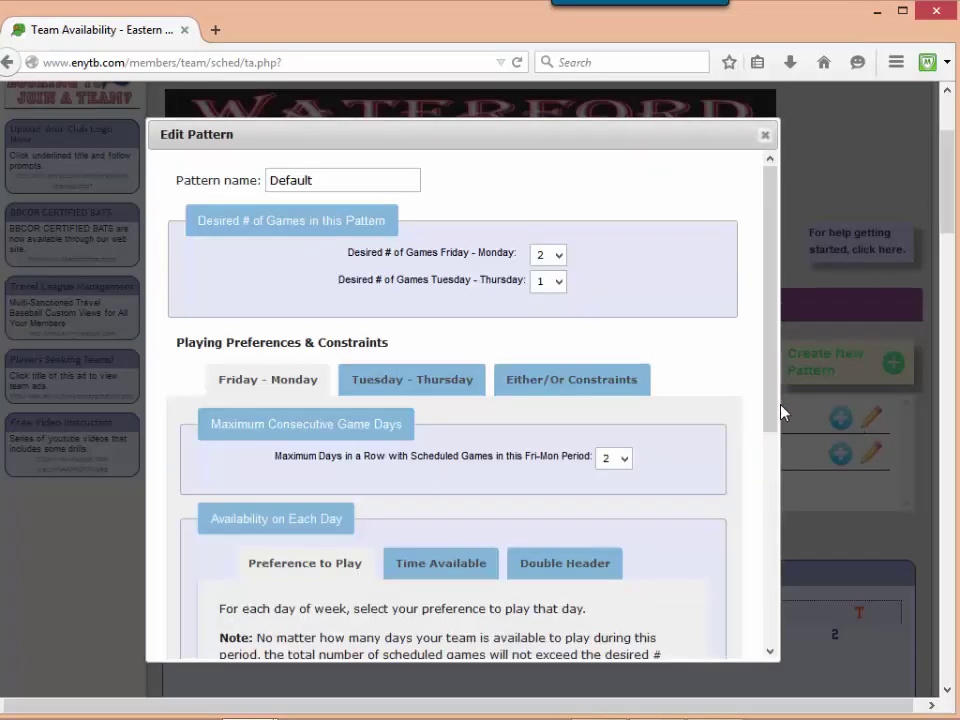
{"action": "left_click_drag", "start_coordinate": [771, 439], "coordinate": [771, 636]}
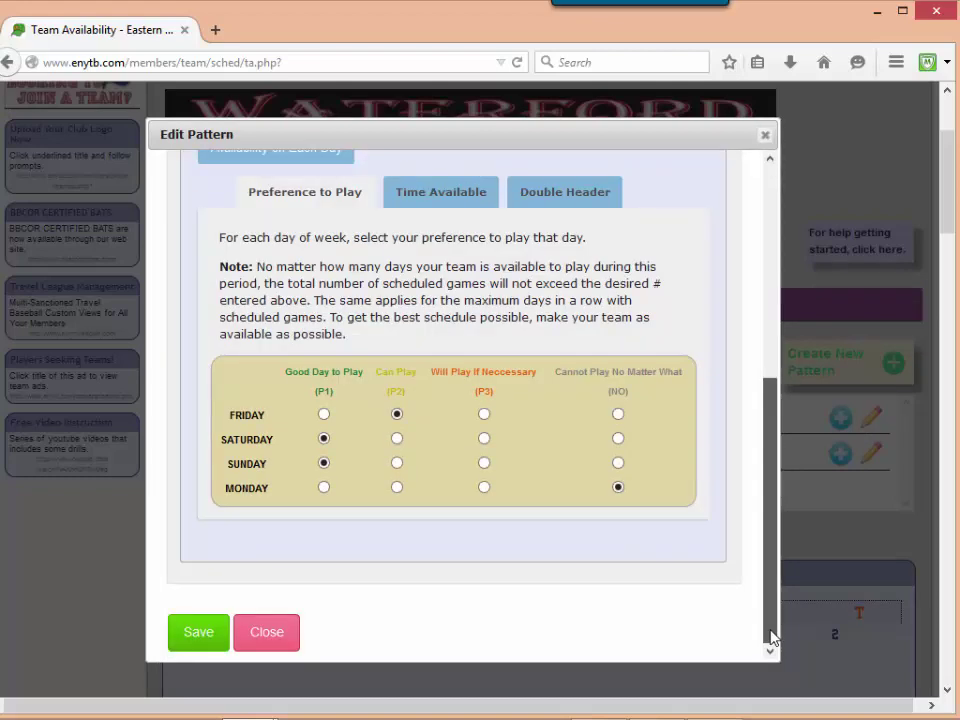
{"action": "left_click", "coordinate": [765, 135]}
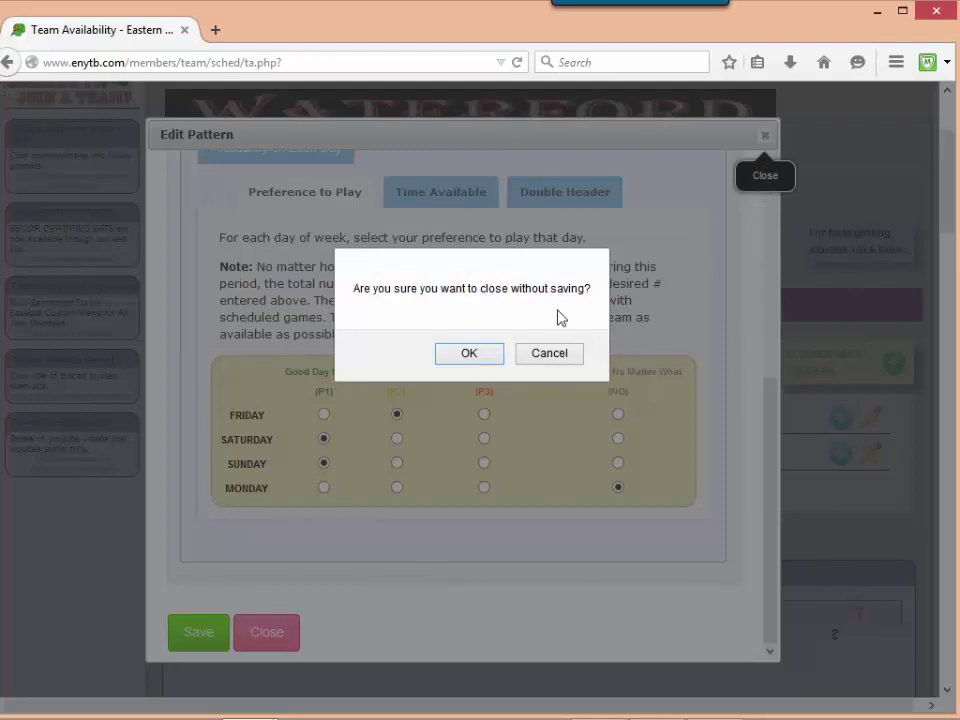
{"action": "left_click", "coordinate": [484, 350]}
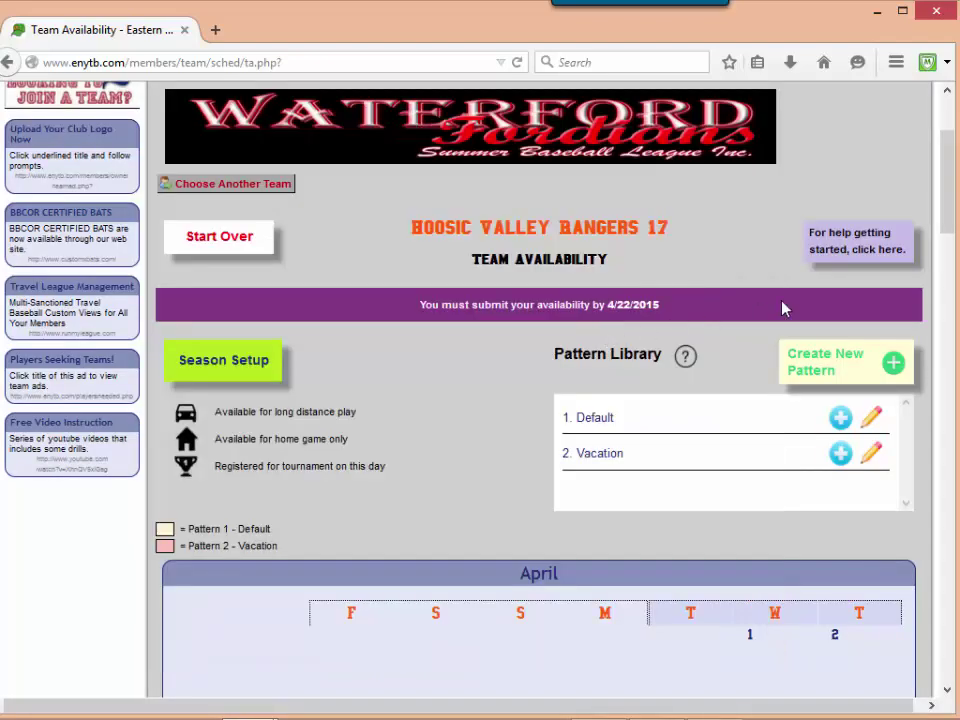